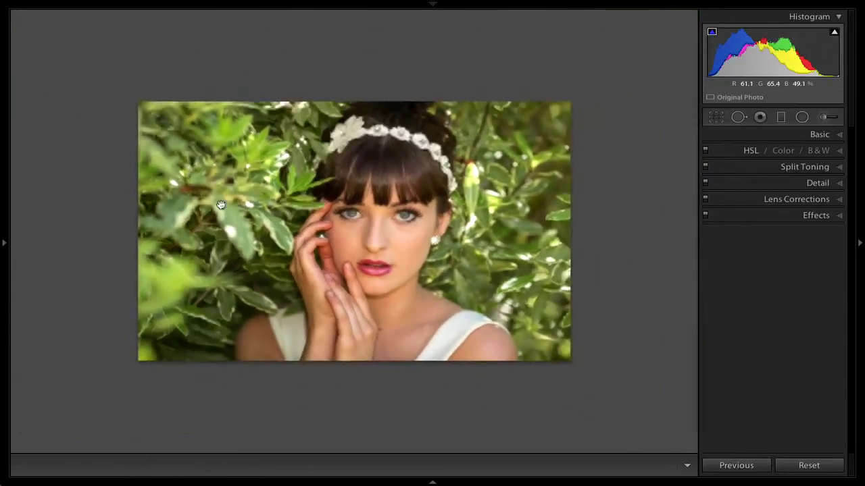
# Heal the dark specks below the outer eye corner and the blemish on the cheek near the earring with the spot healing brush.
pyautogui.click(593, 269)
pyautogui.moveTo(496, 289); pyautogui.dragTo(345, 256)
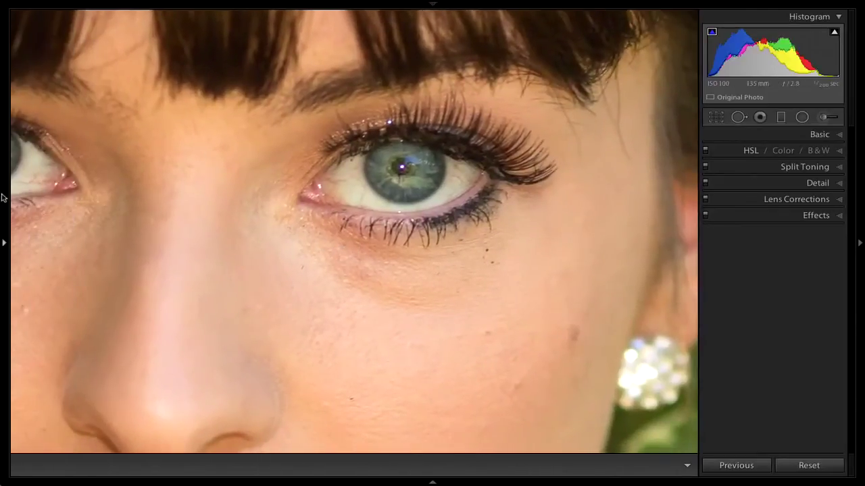
pyautogui.moveTo(6, 246)
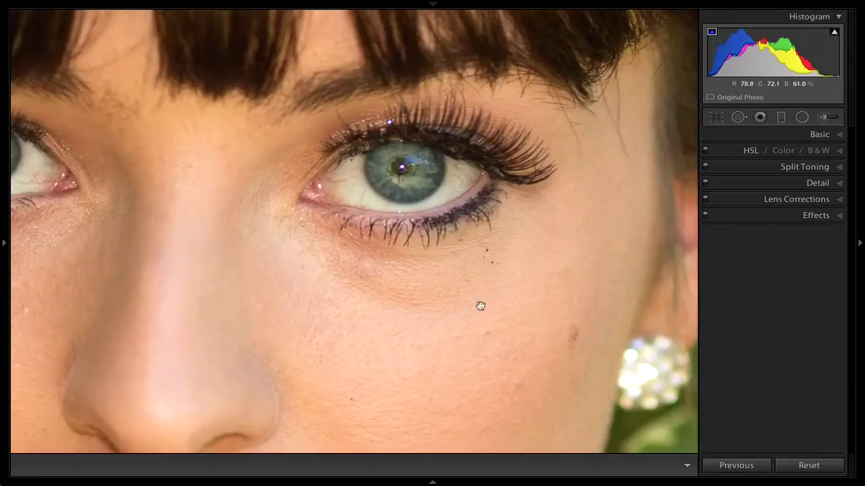
pyautogui.moveTo(490, 287); pyautogui.dragTo(509, 252)
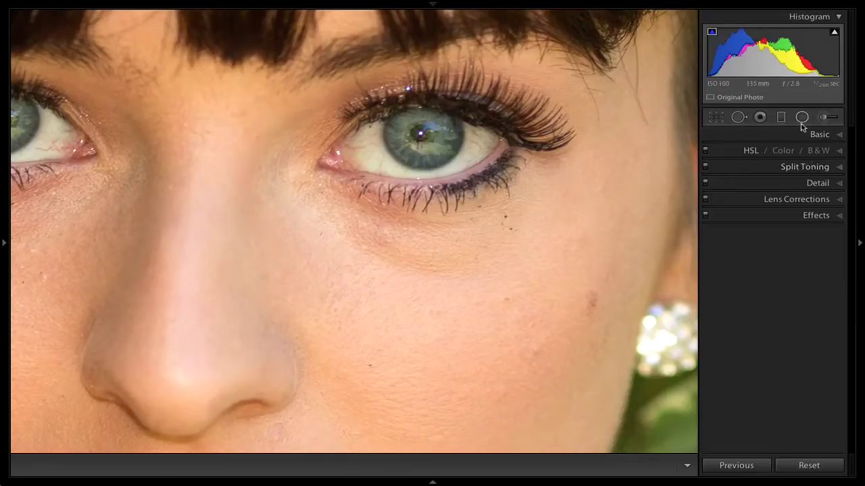
pyautogui.click(738, 116)
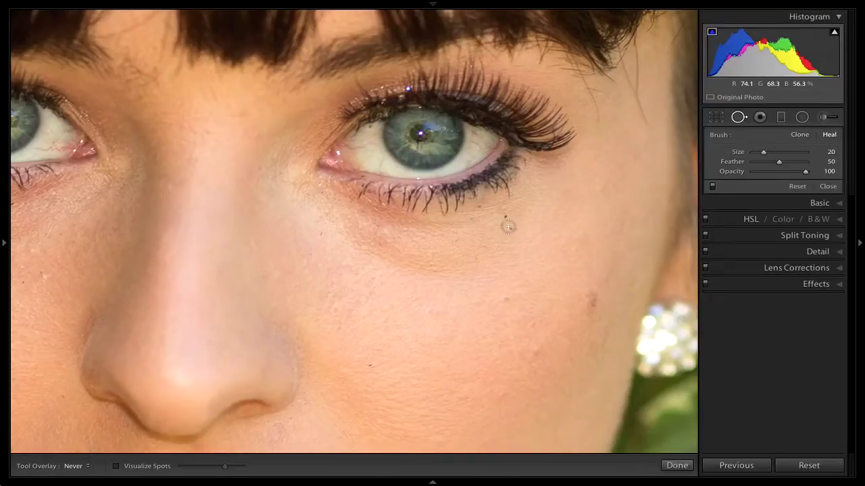
pyautogui.click(507, 222)
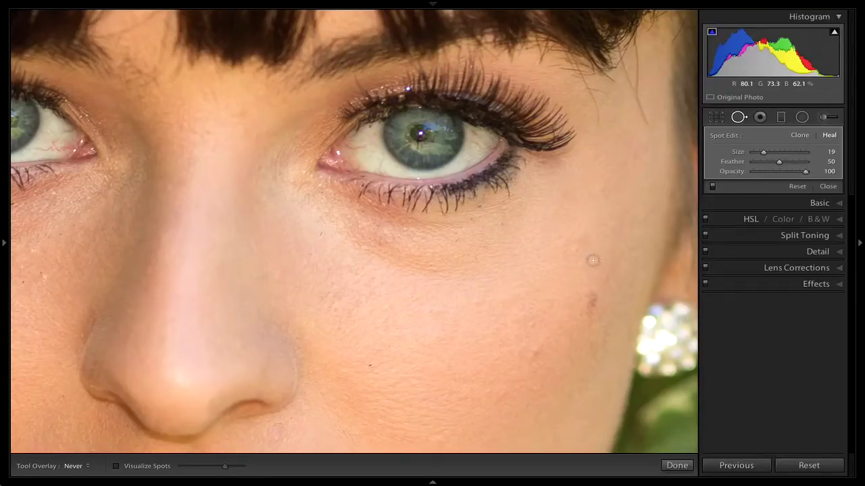
pyautogui.click(591, 296)
# Heal the remaining spots on the cheek beside the raised hand and on the skin between the nose and upper lip.
pyautogui.moveTo(395, 282); pyautogui.dragTo(520, 274)
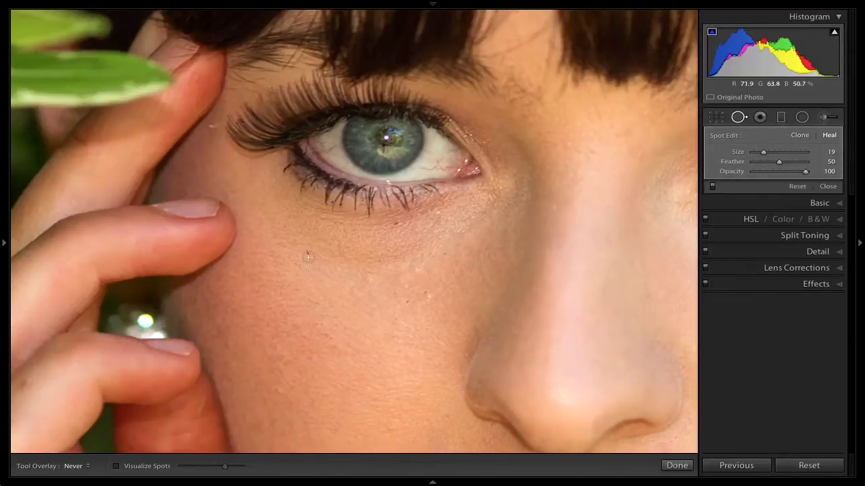
pyautogui.click(407, 307)
pyautogui.moveTo(396, 256); pyautogui.dragTo(380, 143)
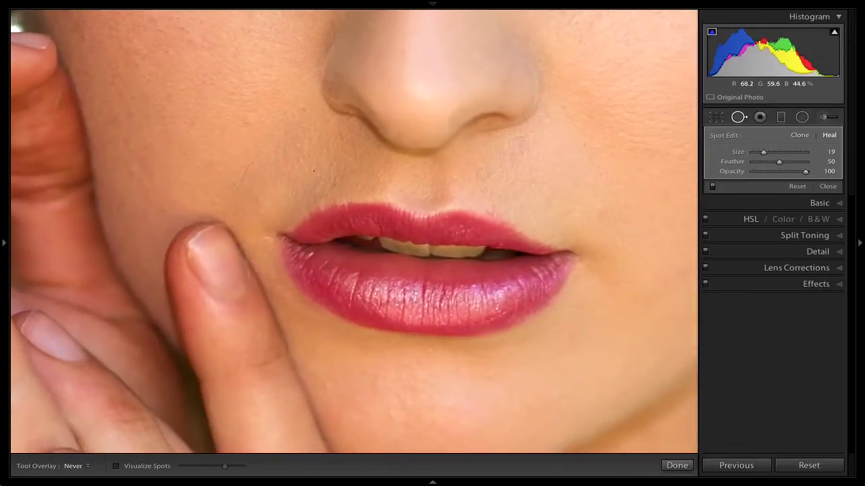
pyautogui.moveTo(562, 178); pyautogui.dragTo(512, 158)
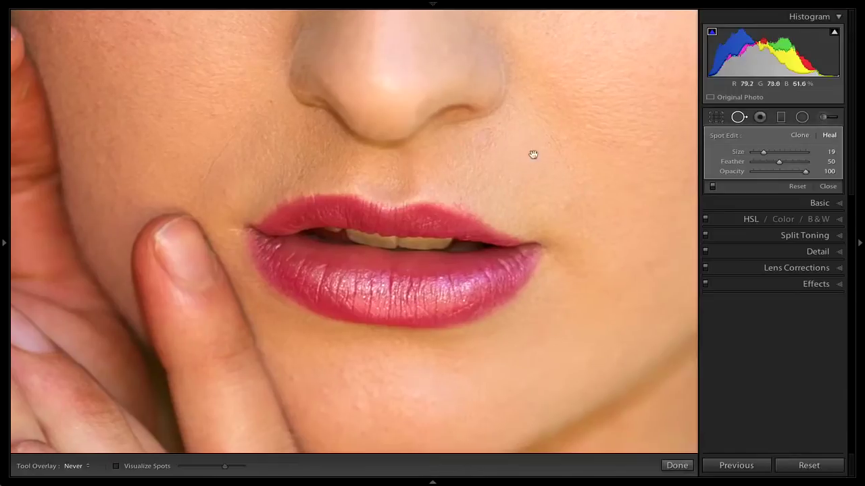
pyautogui.click(486, 133)
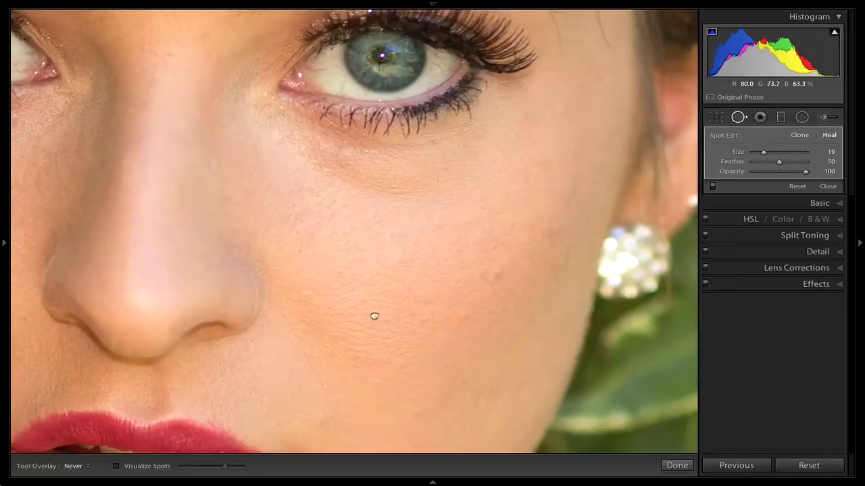
pyautogui.moveTo(356, 298); pyautogui.dragTo(406, 334)
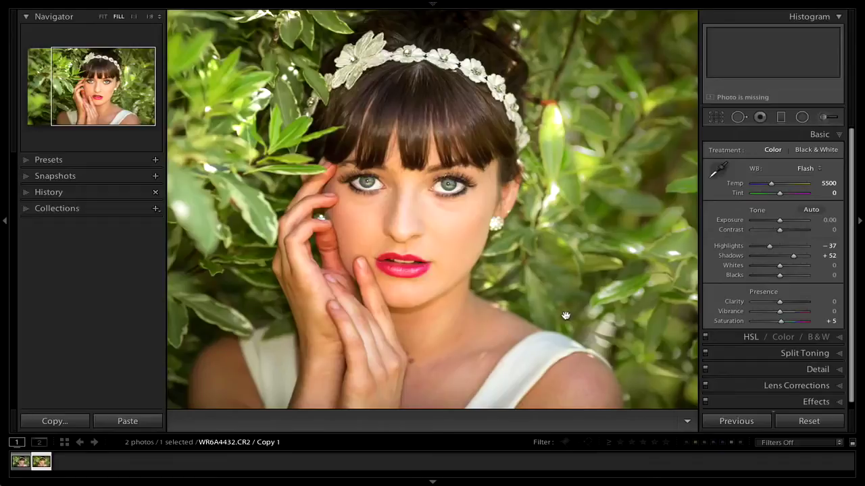
# Activate the Adjustment Brush for a new mask and set its feather to 41 and its size to 12.
pyautogui.click(825, 117)
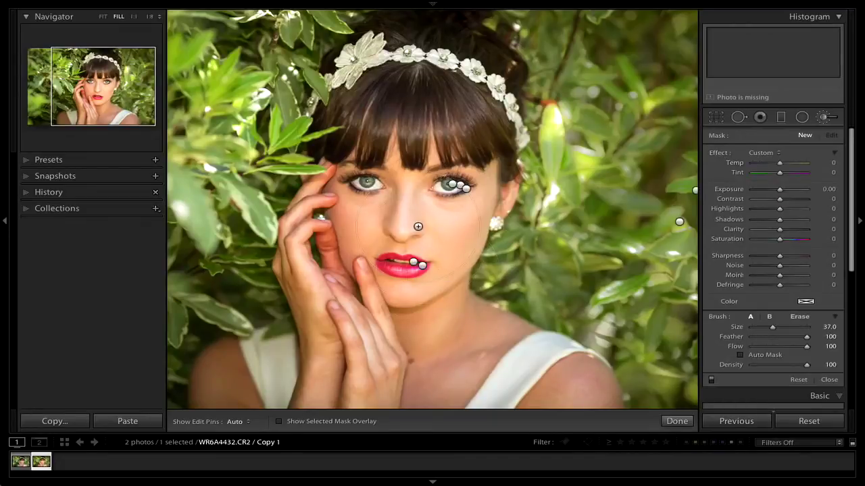
pyautogui.hotkey('ctrl', '-')
pyautogui.hotkey('ctrl', '-')
pyautogui.hotkey('ctrl', '-')
pyautogui.press('z')
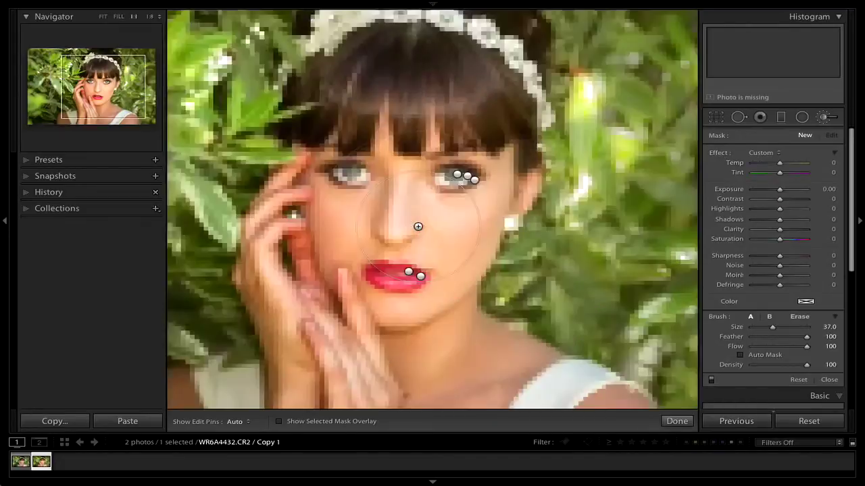
pyautogui.scroll(-4, 458, 254)
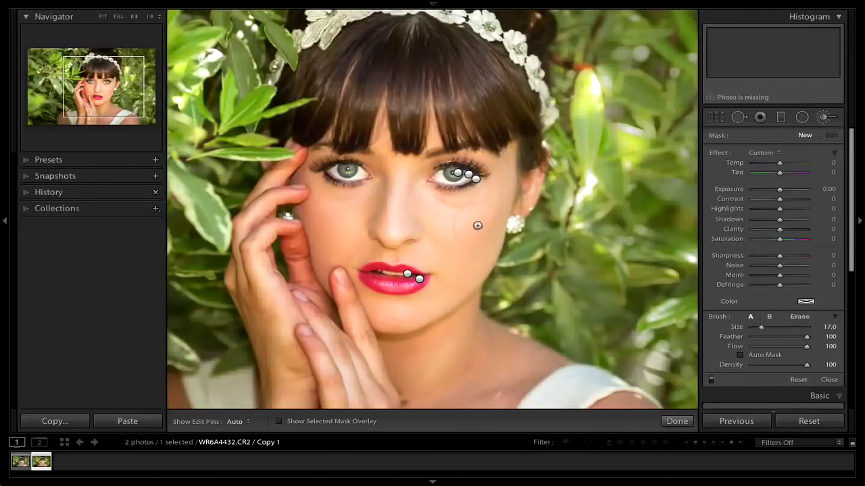
pyautogui.moveTo(806, 336); pyautogui.dragTo(780, 342)
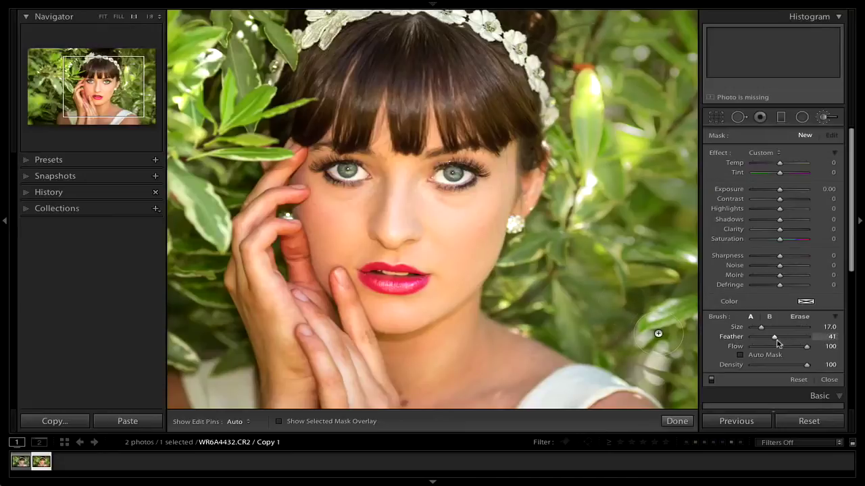
pyautogui.press('[')
pyautogui.press('[')
pyautogui.press('[')
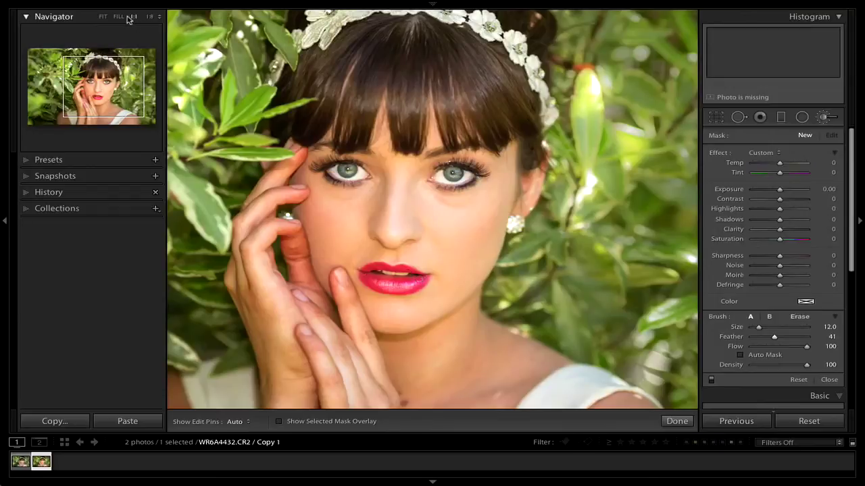
# Reduce the adjustment brush size to 9 and set its Clarity to -100.
pyautogui.click(149, 16)
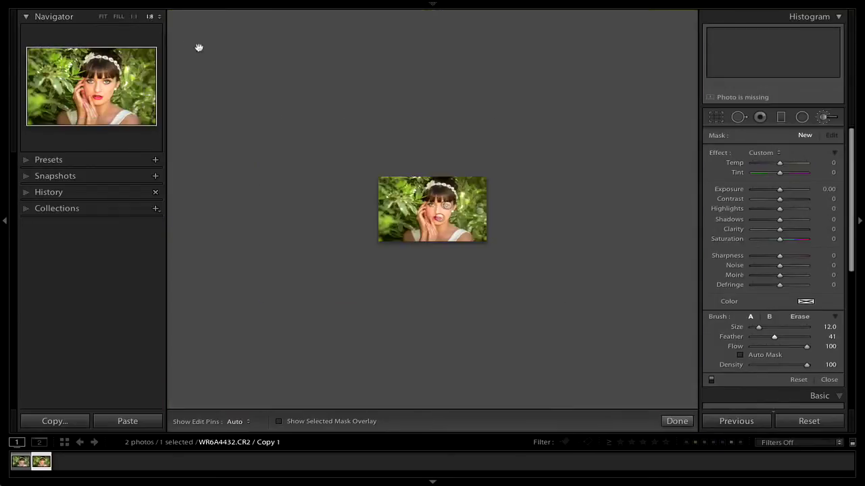
pyautogui.click(134, 16)
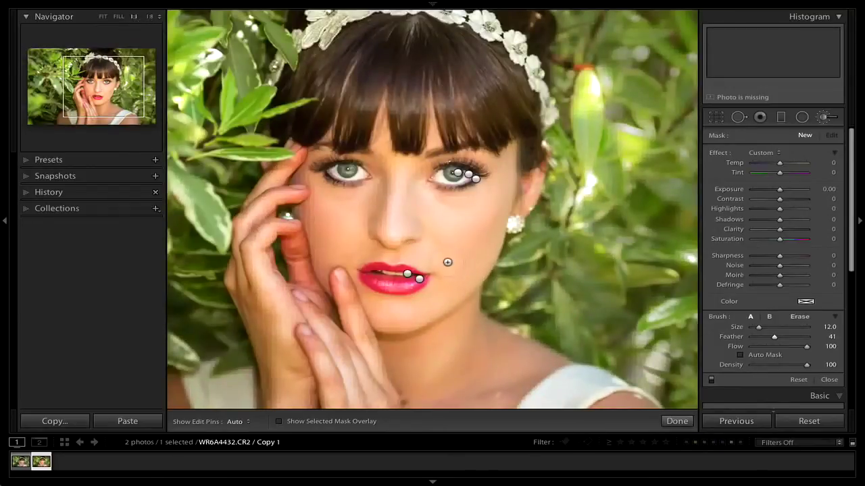
pyautogui.moveTo(417, 251); pyautogui.dragTo(498, 275)
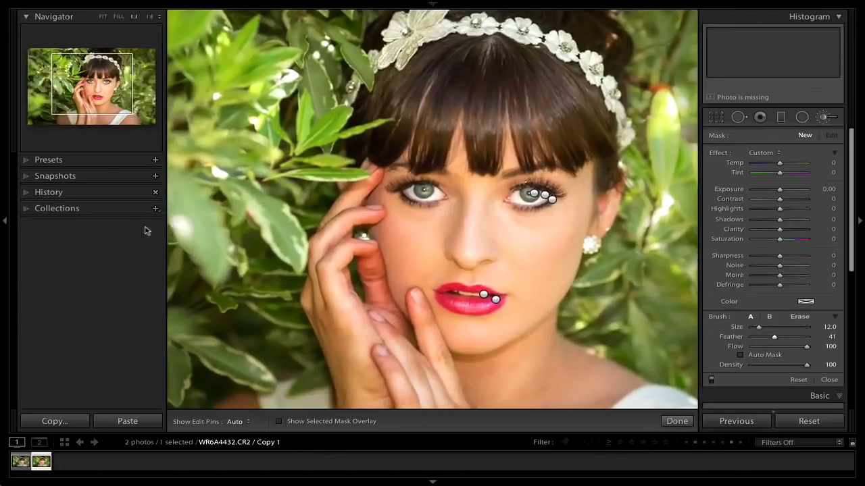
pyautogui.click(5, 223)
pyautogui.moveTo(570, 309); pyautogui.dragTo(467, 281)
pyautogui.scroll(-2, 438, 246)
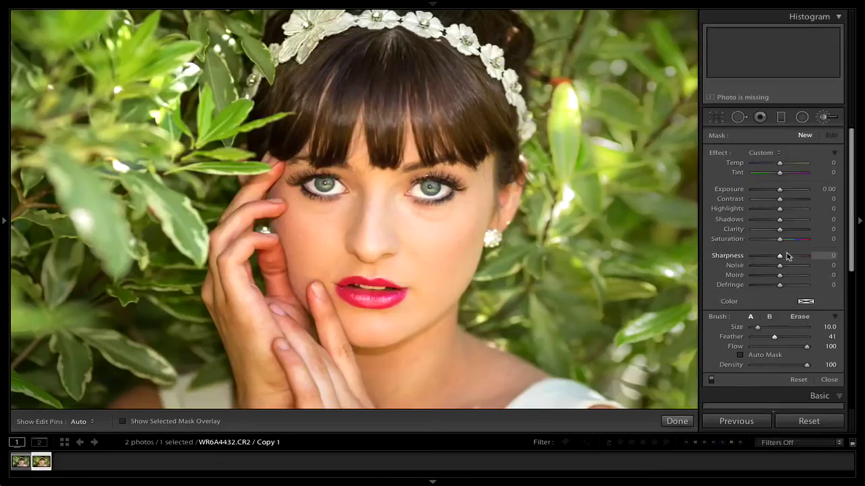
pyautogui.moveTo(780, 233); pyautogui.dragTo(748, 235)
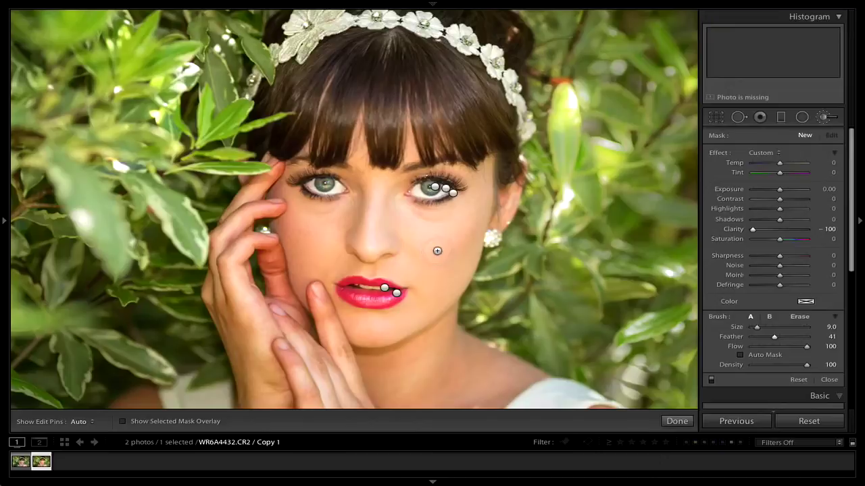
# Paint a new mask over the facial skin with the -100 Clarity brush, reducing the brush size to 3.
pyautogui.press('h')
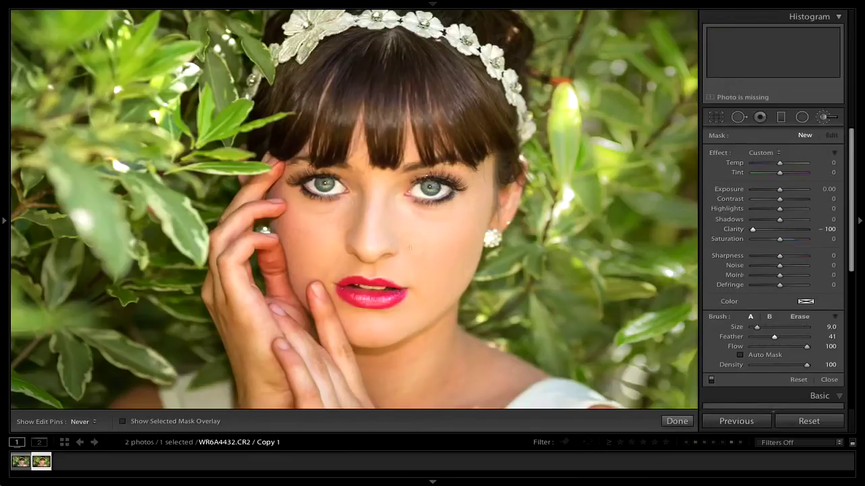
pyautogui.click(440, 233)
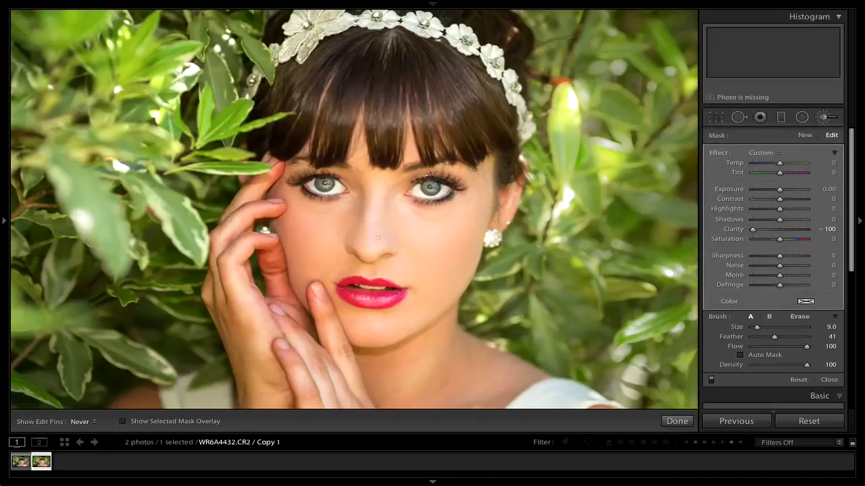
pyautogui.press('h')
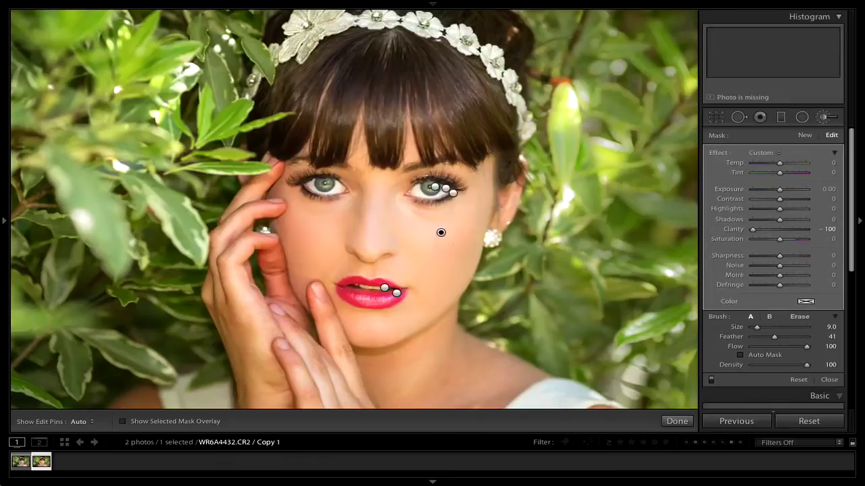
pyautogui.press('h')
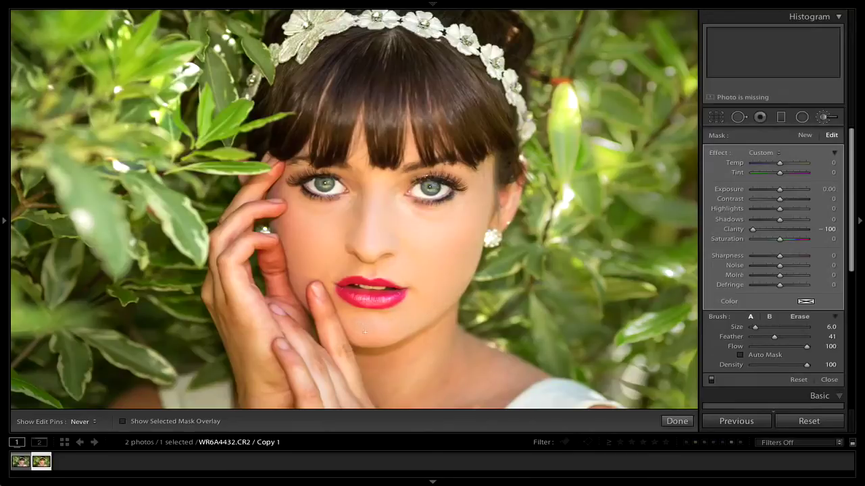
pyautogui.press('h')
pyautogui.press('h')
pyautogui.press('h')
pyautogui.press('h')
pyautogui.press('h')
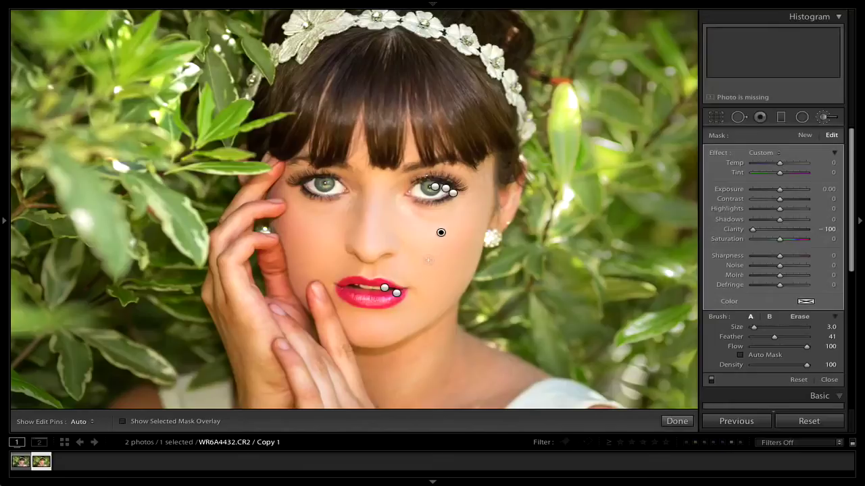
# Compare the face with the brush adjustments off and on, including the cheek skin at 11:1 zoom.
pyautogui.click(711, 380)
pyautogui.click(712, 381)
pyautogui.click(4, 220)
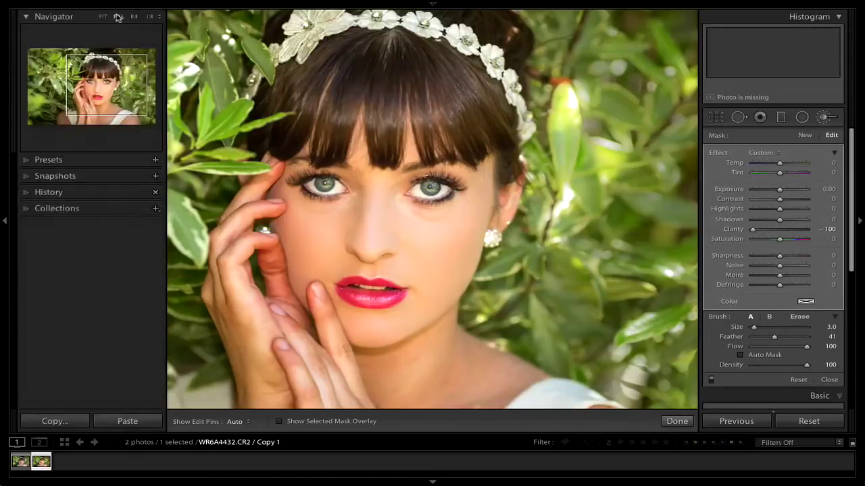
pyautogui.click(158, 17)
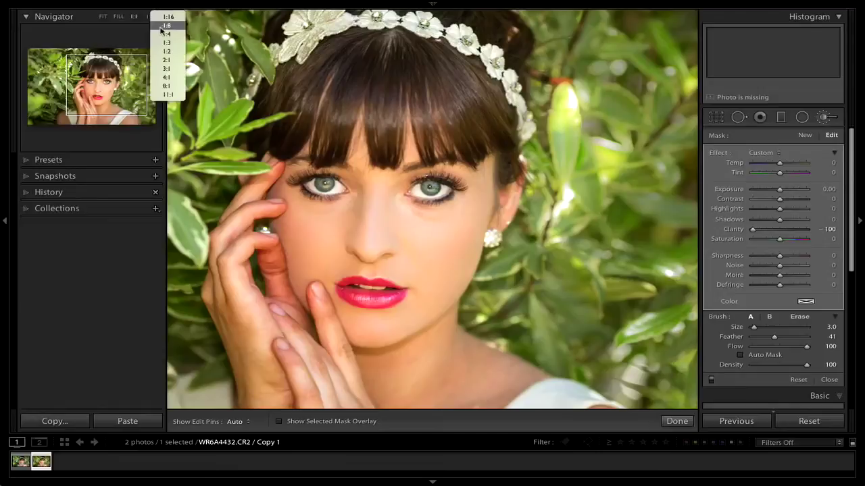
pyautogui.click(168, 95)
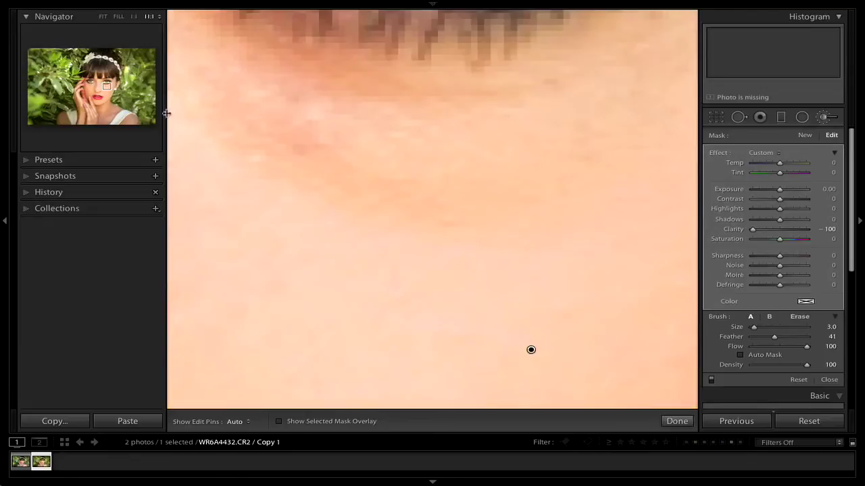
pyautogui.click(5, 223)
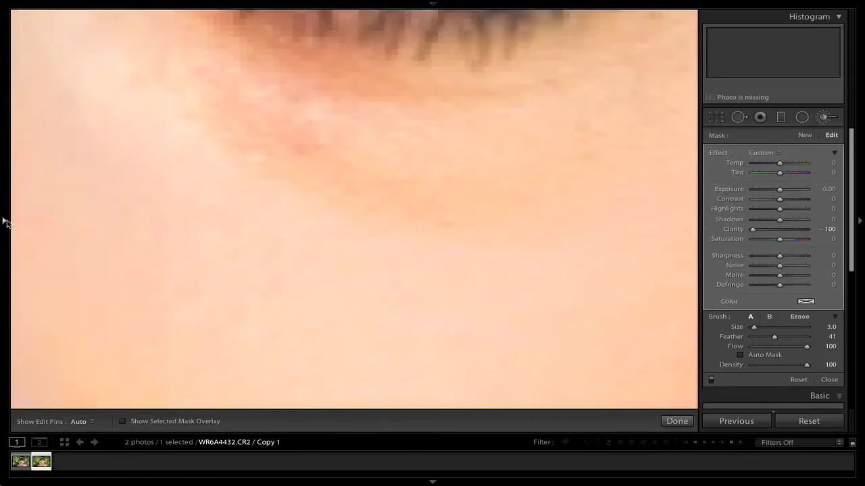
pyautogui.press('h')
pyautogui.moveTo(417, 191); pyautogui.dragTo(425, 155)
pyautogui.moveTo(437, 386); pyautogui.dragTo(419, 151)
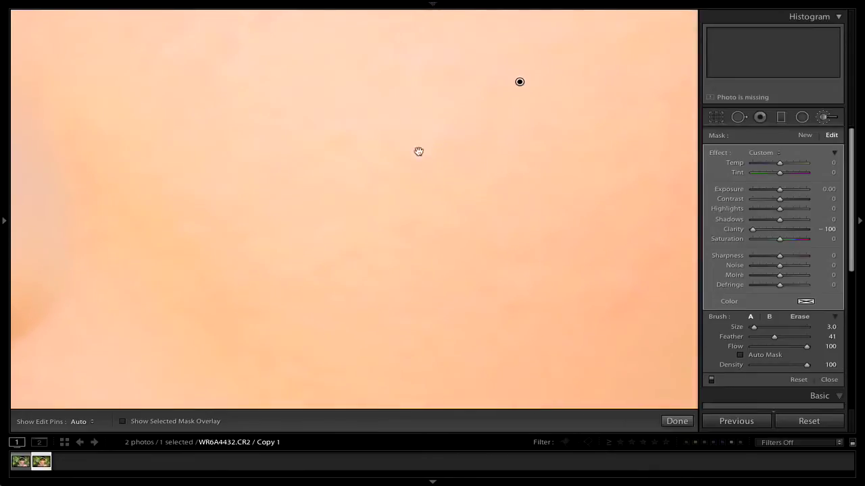
pyautogui.click(712, 380)
pyautogui.click(712, 381)
pyautogui.click(712, 381)
pyautogui.click(712, 380)
pyautogui.click(711, 380)
pyautogui.click(712, 381)
# Compare the whole face with and without the brush adjustments, and weaken the skin mask's negative Clarity.
pyautogui.press('z')
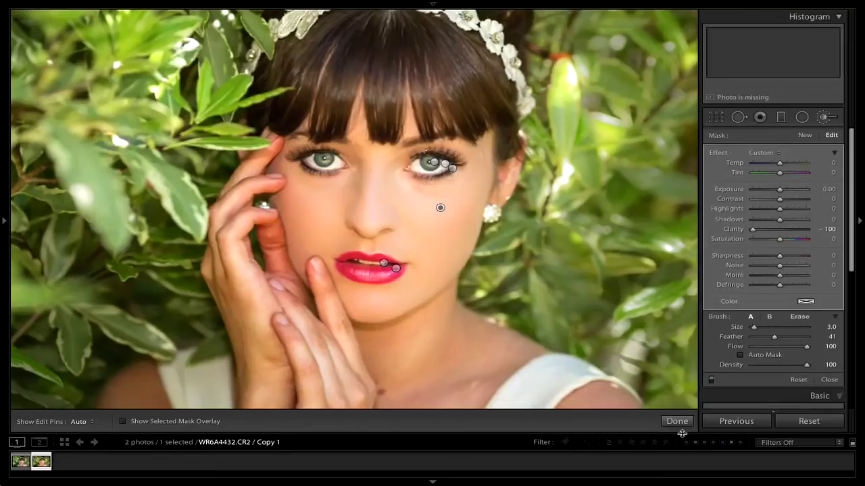
pyautogui.click(712, 381)
pyautogui.click(712, 381)
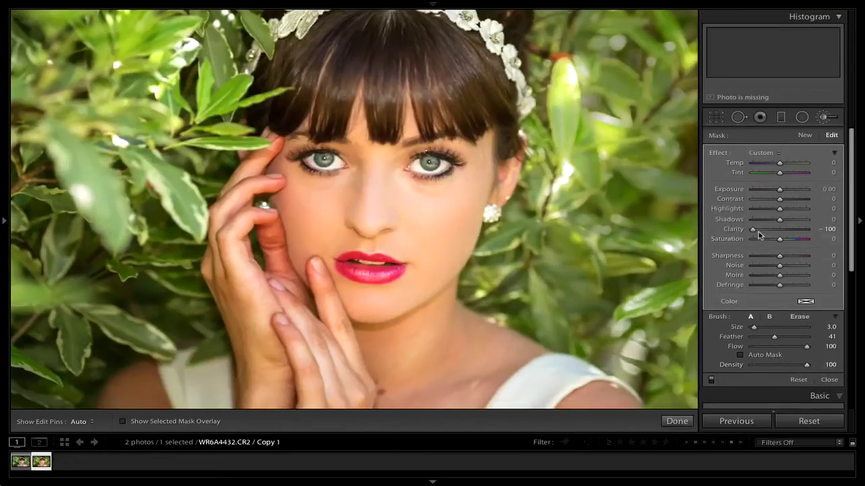
pyautogui.moveTo(754, 232); pyautogui.dragTo(773, 232)
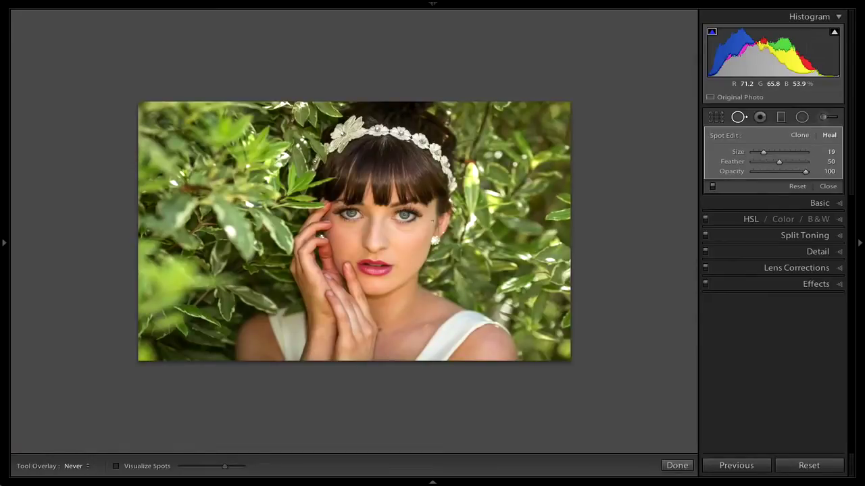
# Examine the skin of the nose, cheeks and under-eye areas at close zoom, and leave spot removal.
pyautogui.press('z')
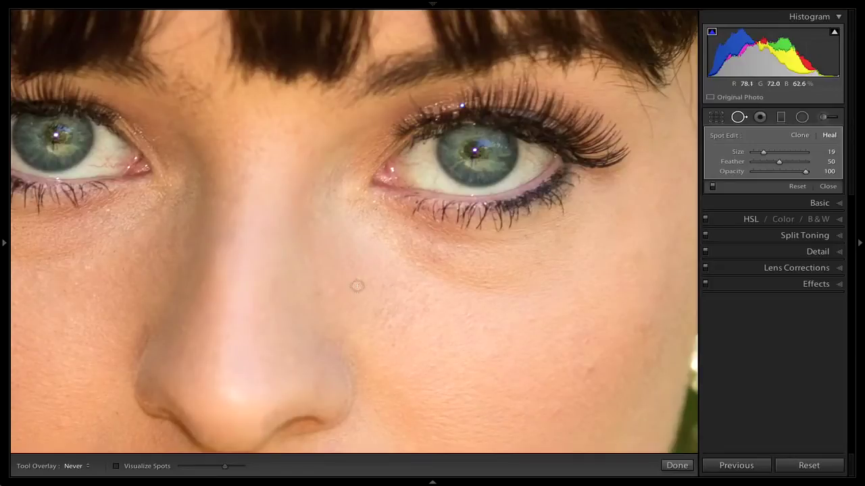
pyautogui.moveTo(291, 301); pyautogui.dragTo(403, 209)
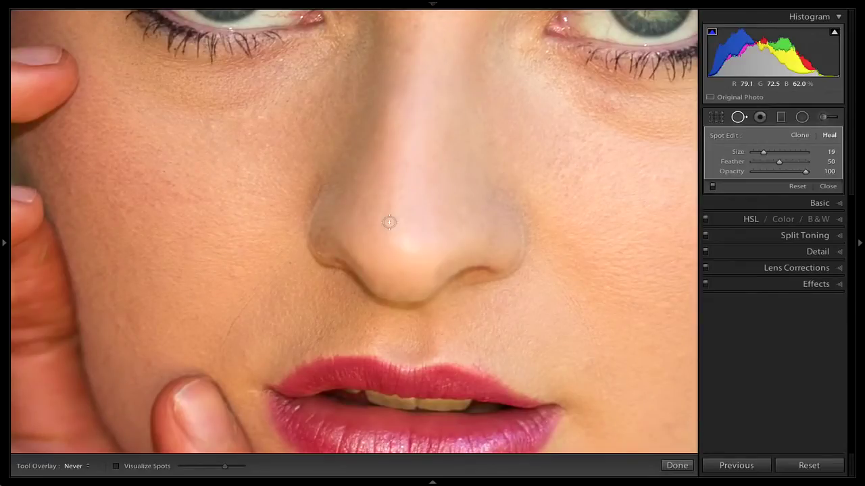
pyautogui.moveTo(508, 240); pyautogui.dragTo(486, 309)
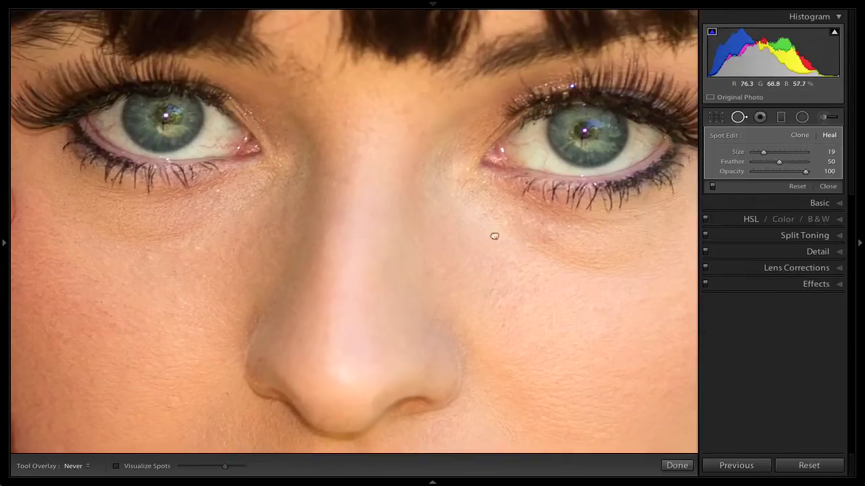
pyautogui.moveTo(525, 228); pyautogui.dragTo(436, 251)
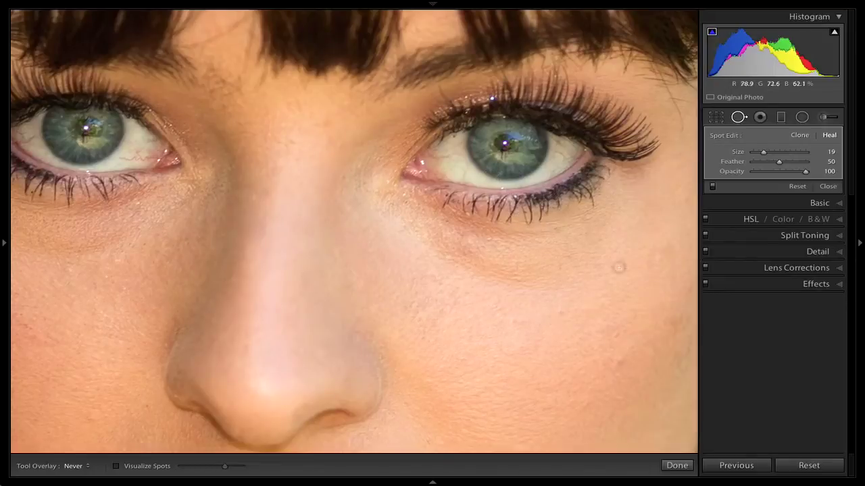
pyautogui.click(828, 186)
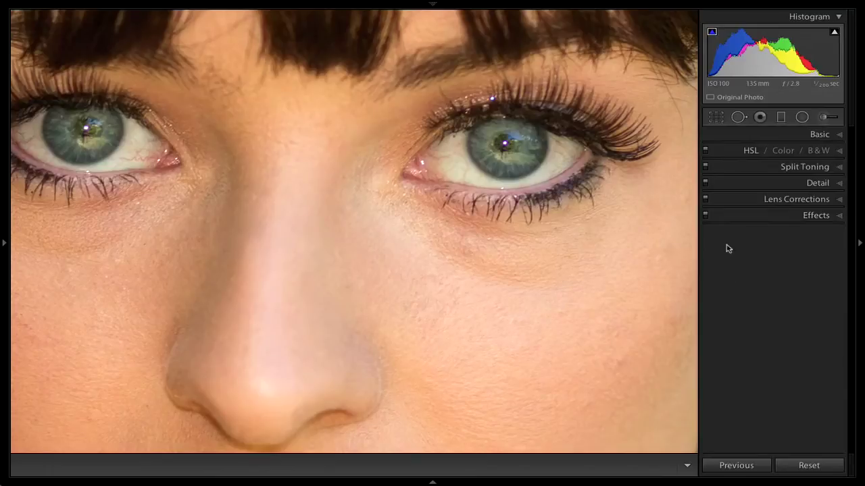
# Start a new adjustment brush at the eye with all effects reset, Exposure 1.09 and Saturation -26.
pyautogui.click(573, 254)
pyautogui.click(430, 225)
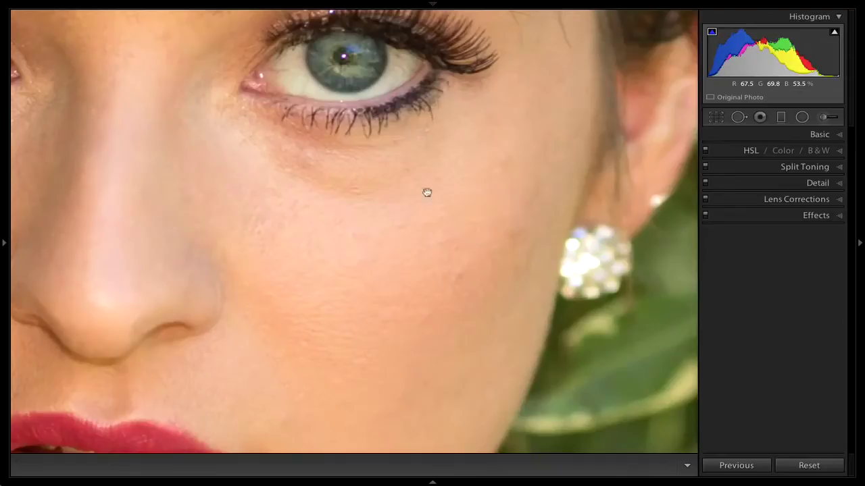
pyautogui.moveTo(421, 168); pyautogui.dragTo(456, 320)
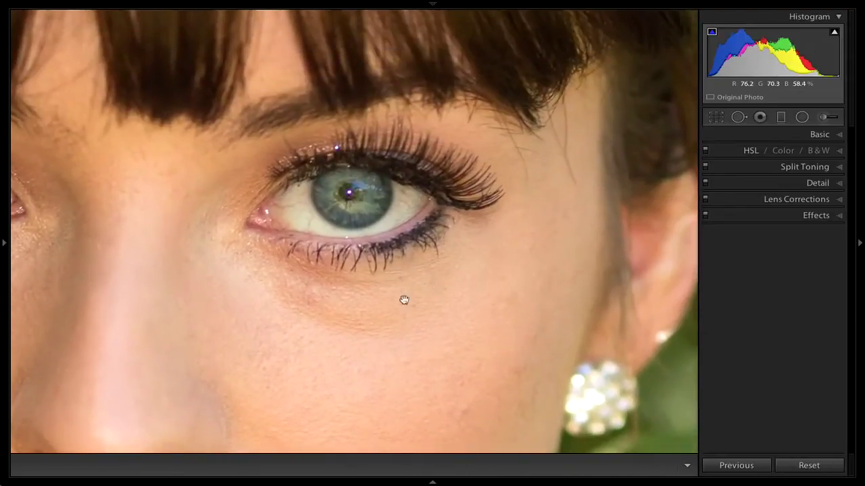
pyautogui.moveTo(403, 300); pyautogui.dragTo(455, 299)
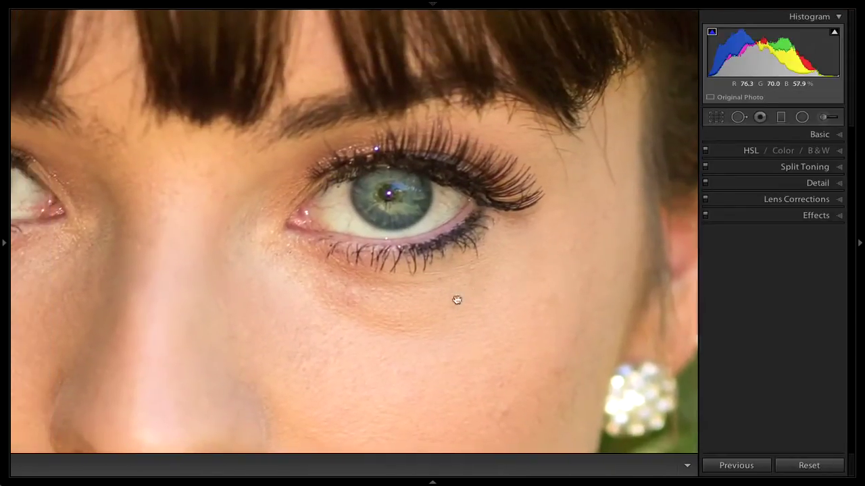
pyautogui.click(823, 119)
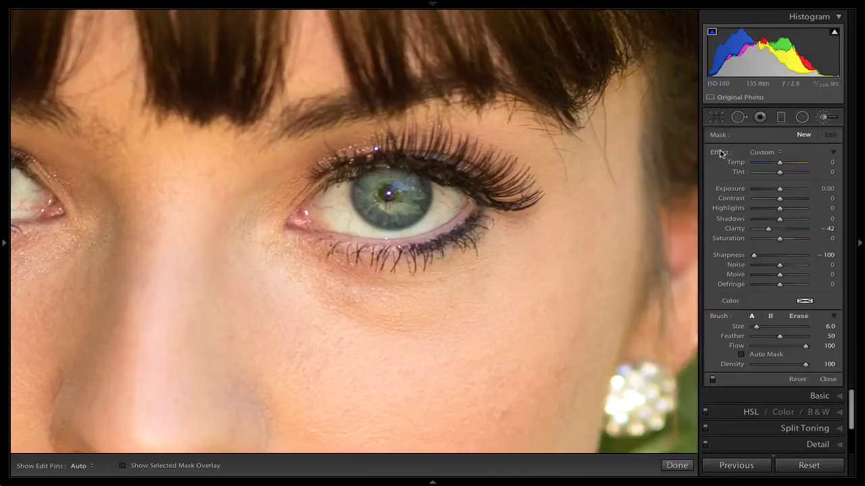
pyautogui.doubleClick(721, 154)
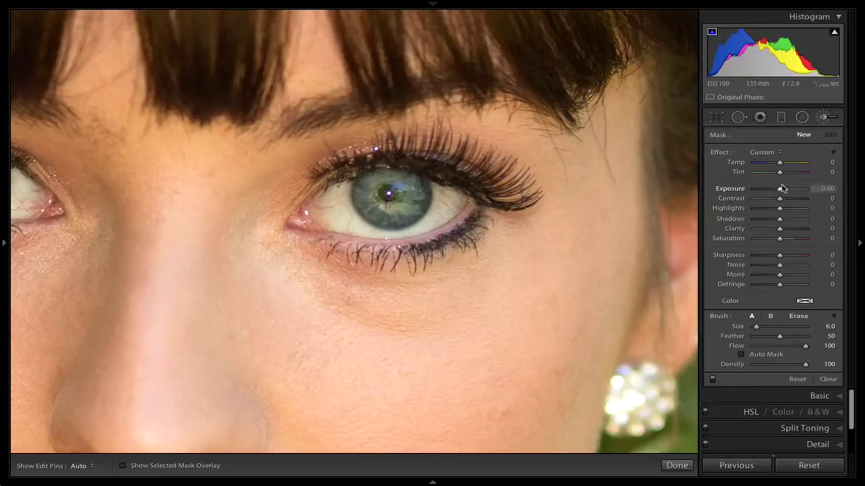
pyautogui.moveTo(781, 194); pyautogui.dragTo(789, 195)
pyautogui.moveTo(779, 239); pyautogui.dragTo(772, 238)
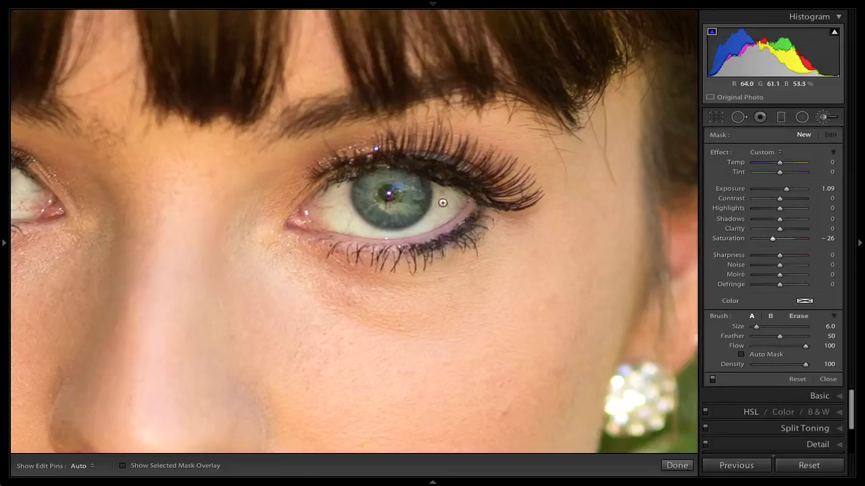
# Paint a mask over the white of the eye nearer the earring, with the mask overlay shown and brush sizes down to 1.
pyautogui.scroll(1, 443, 204)
pyautogui.scroll(-3, 448, 202)
pyautogui.press('o')
pyautogui.press('h')
pyautogui.moveTo(449, 201)
pyautogui.mouseDown()
pyautogui.moveTo(433, 189)
pyautogui.moveTo(457, 197)
pyautogui.moveTo(449, 213)
pyautogui.moveTo(441, 202)
pyautogui.moveTo(445, 210)
pyautogui.mouseUp()
pyautogui.press('[')
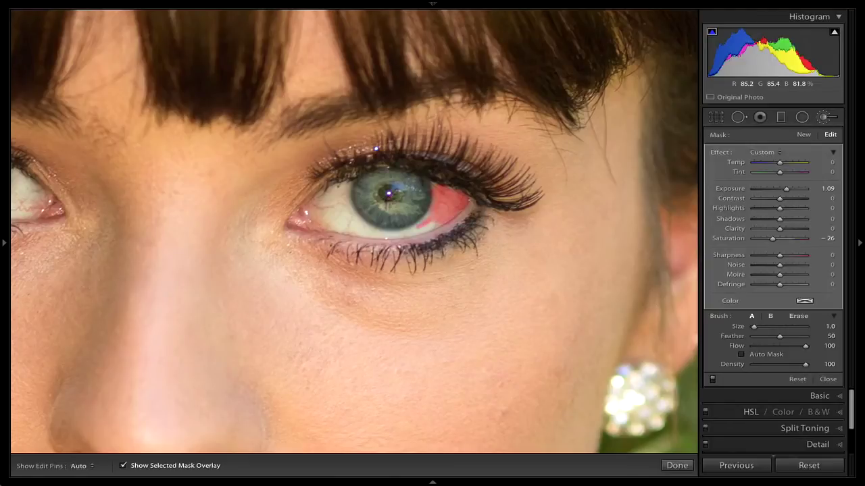
pyautogui.moveTo(348, 215)
pyautogui.mouseDown()
pyautogui.moveTo(341, 193)
pyautogui.moveTo(323, 206)
pyautogui.moveTo(326, 218)
pyautogui.moveTo(366, 233)
pyautogui.moveTo(413, 230)
pyautogui.moveTo(433, 213)
pyautogui.mouseUp()
pyautogui.moveTo(371, 228); pyautogui.dragTo(328, 199)
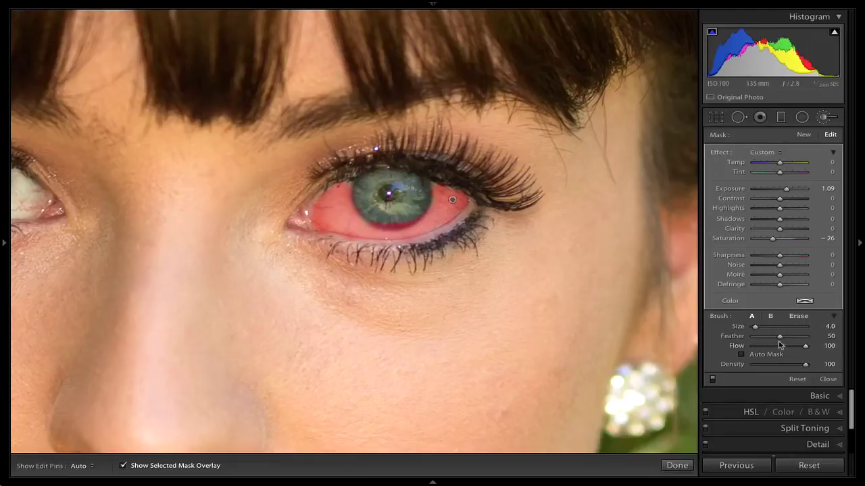
# Erase the mask spill along the iris's lower edge with the size 4 Auto Mask eraser, and hide the mask overlay.
pyautogui.press('alt')
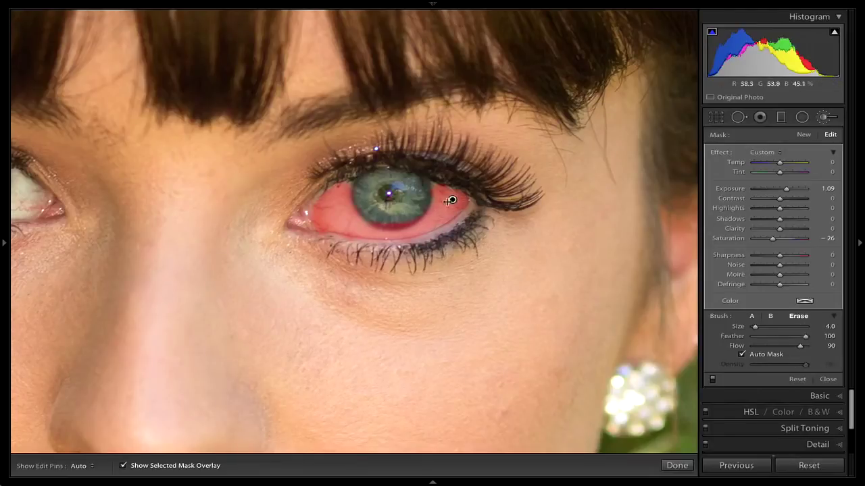
pyautogui.press('h')
pyautogui.press('h')
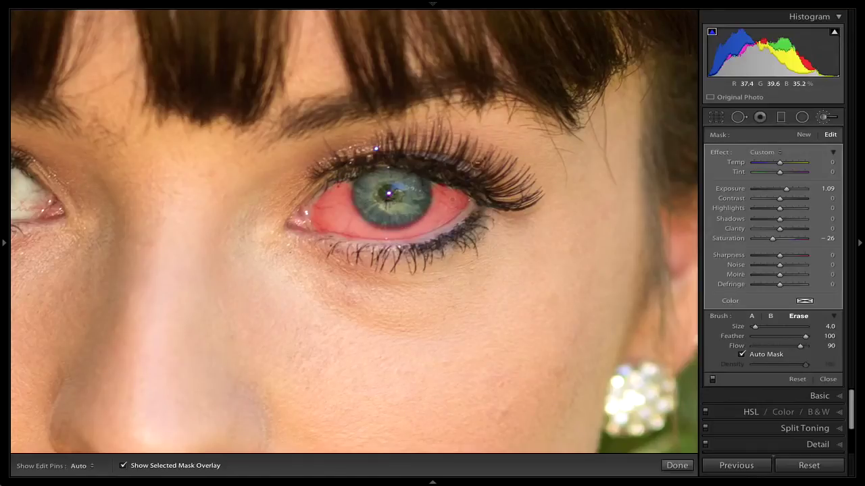
pyautogui.press('o')
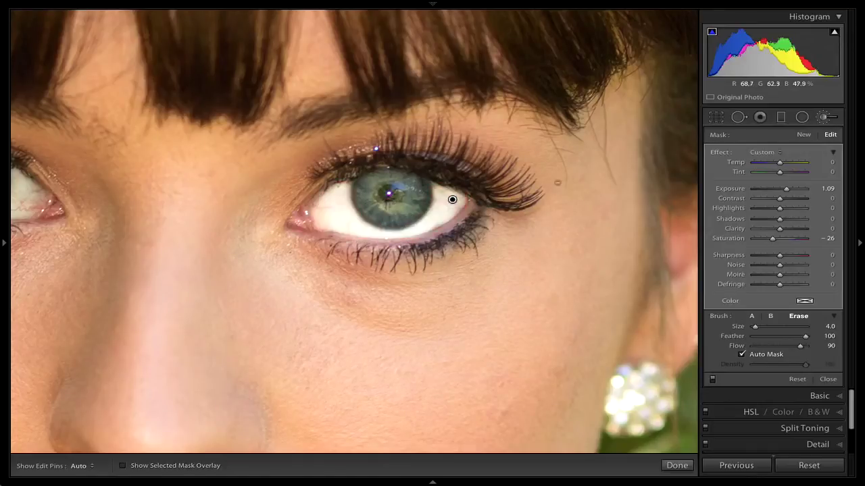
# Compare the whitened eye before and after, and reduce the mask's Exposure to 0.48.
pyautogui.press('\\')
pyautogui.press('\\')
pyautogui.press('\\')
pyautogui.press('\\')
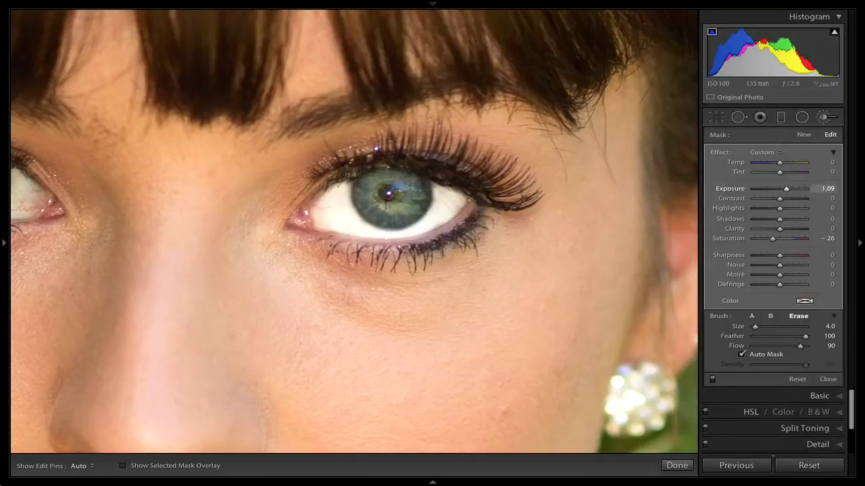
pyautogui.moveTo(785, 192); pyautogui.dragTo(781, 191)
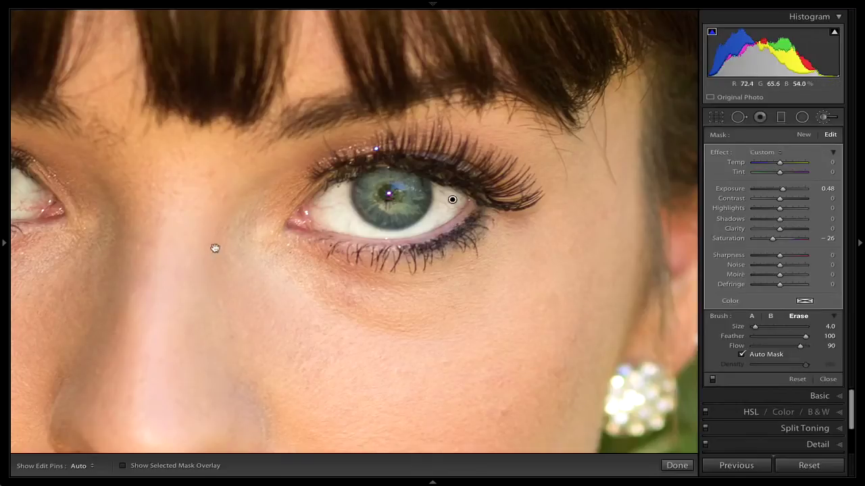
# Extend the same mask over the inner white of the other eye, using brush A with the mask overlay shown.
pyautogui.moveTo(187, 243); pyautogui.dragTo(396, 231)
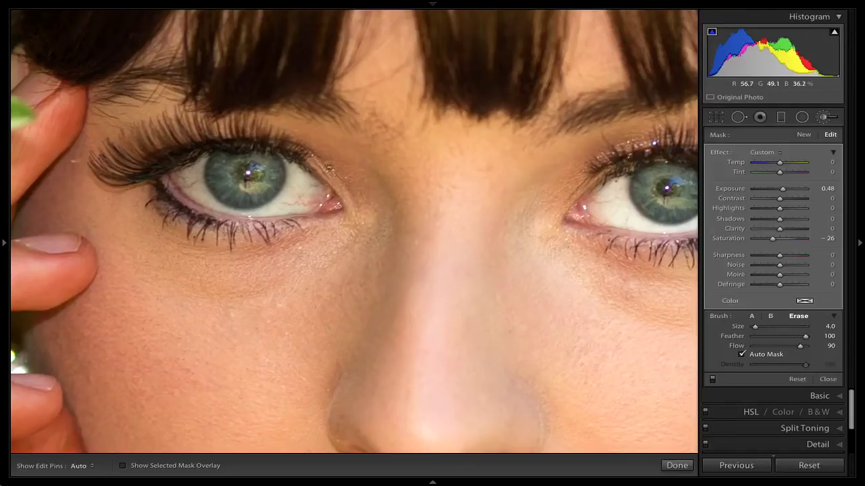
pyautogui.press('o')
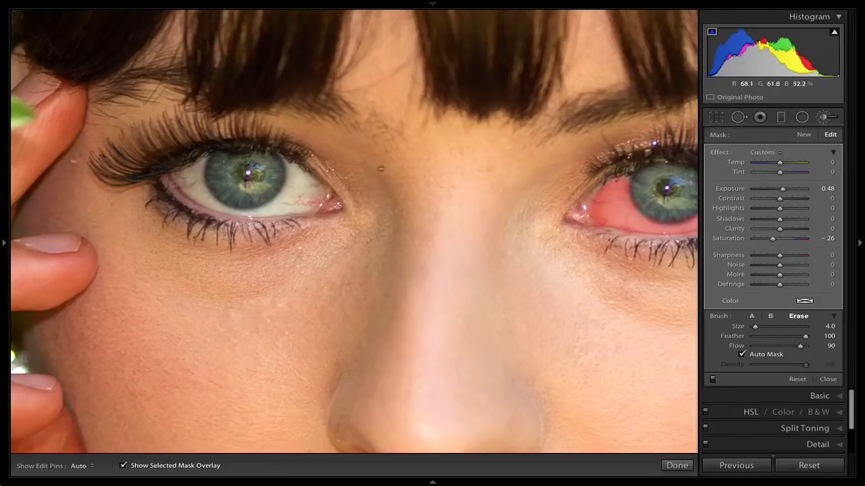
pyautogui.click(752, 317)
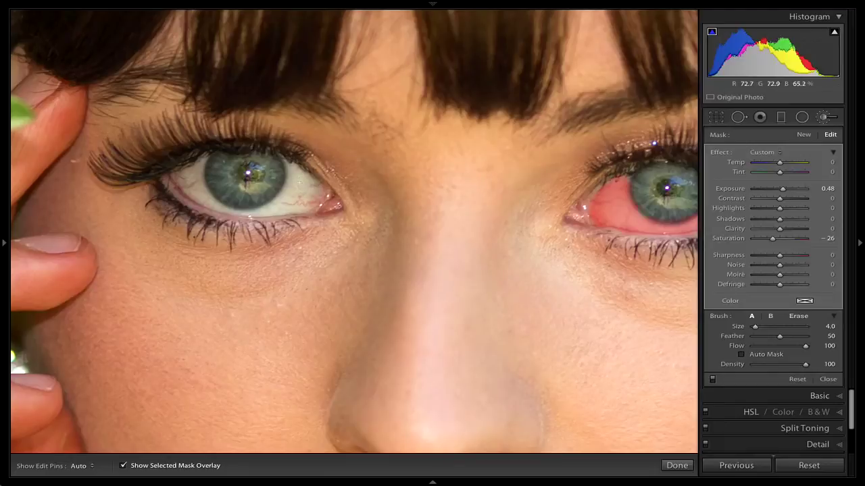
pyautogui.press('h')
pyautogui.click(299, 172)
pyautogui.moveTo(300, 177)
pyautogui.mouseDown()
pyautogui.moveTo(318, 193)
pyautogui.moveTo(303, 202)
pyautogui.moveTo(298, 191)
pyautogui.moveTo(289, 204)
pyautogui.moveTo(298, 206)
pyautogui.moveTo(275, 211)
pyautogui.mouseUp()
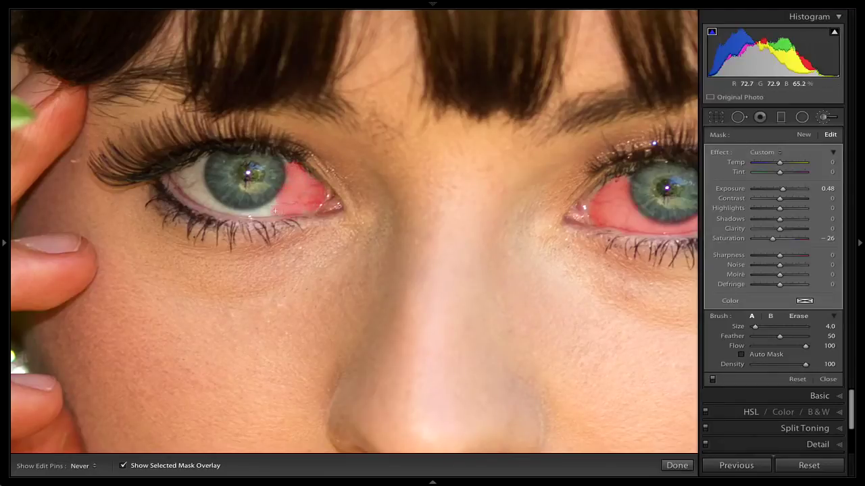
# Paint the outer and lower white of the second eye into the mask with a size 3 brush.
pyautogui.press('h')
pyautogui.press(']')
pyautogui.press(']')
pyautogui.press('h')
pyautogui.moveTo(201, 193)
pyautogui.mouseDown()
pyautogui.moveTo(200, 160)
pyautogui.moveTo(173, 174)
pyautogui.moveTo(188, 181)
pyautogui.mouseUp()
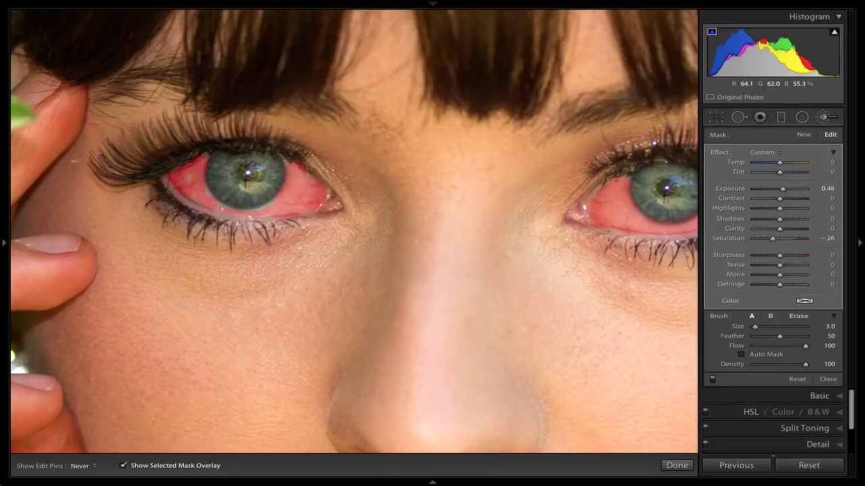
pyautogui.press('h')
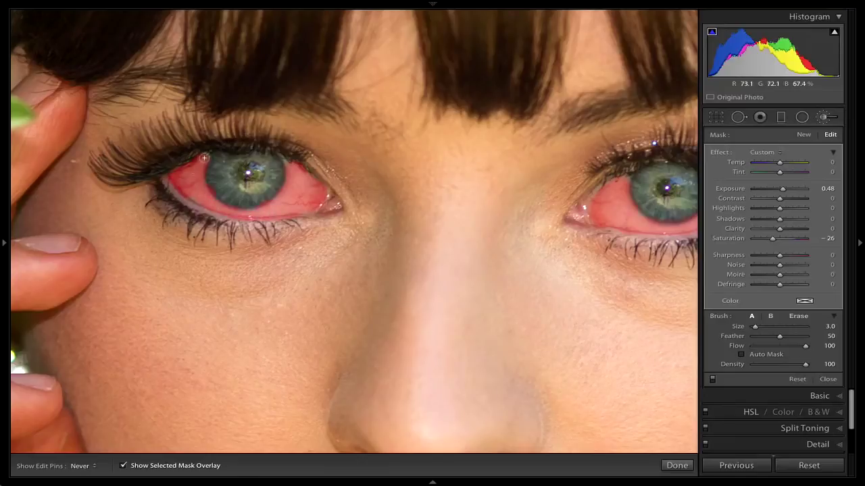
pyautogui.press('h')
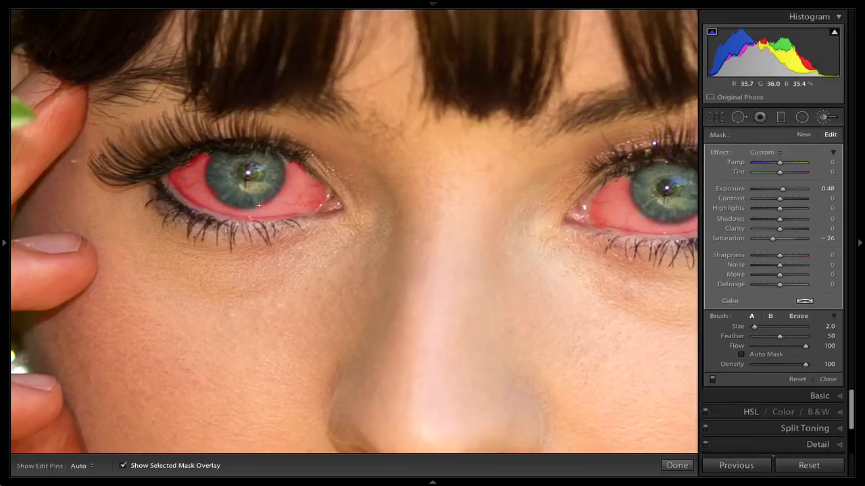
pyautogui.press('h')
pyautogui.press('h')
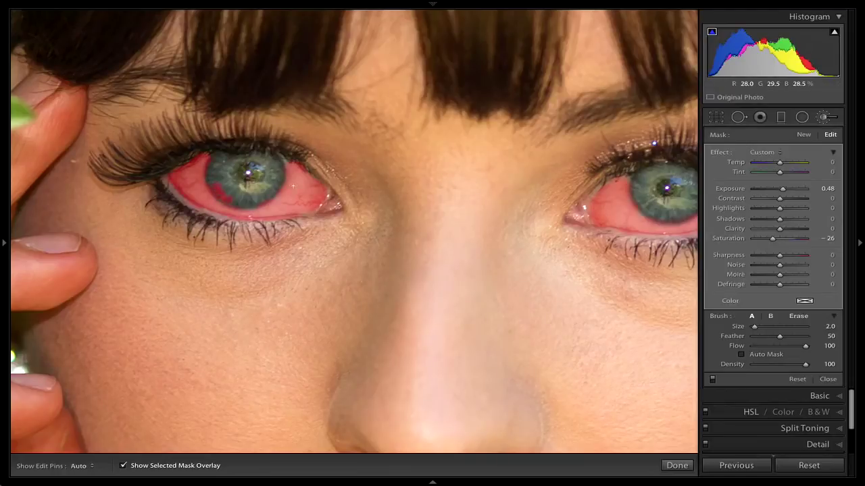
pyautogui.click(798, 316)
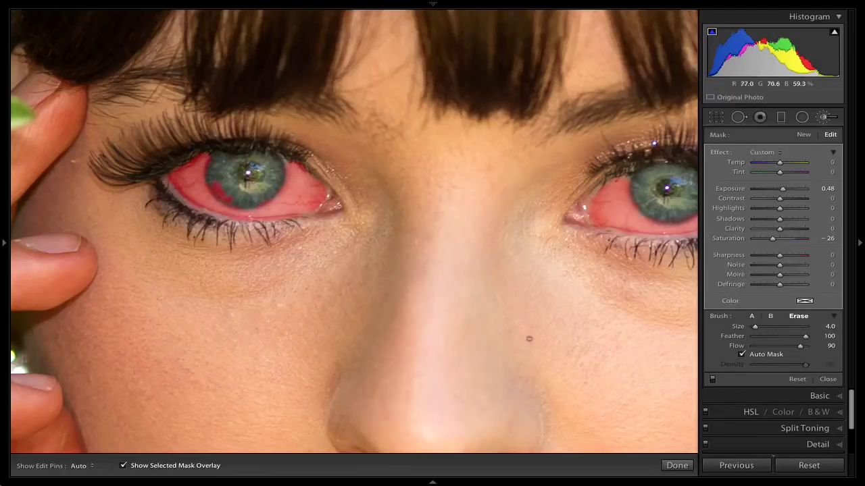
pyautogui.hotkey('ctrl', 'z')
pyautogui.press('h')
pyautogui.hotkey('ctrl', 'z')
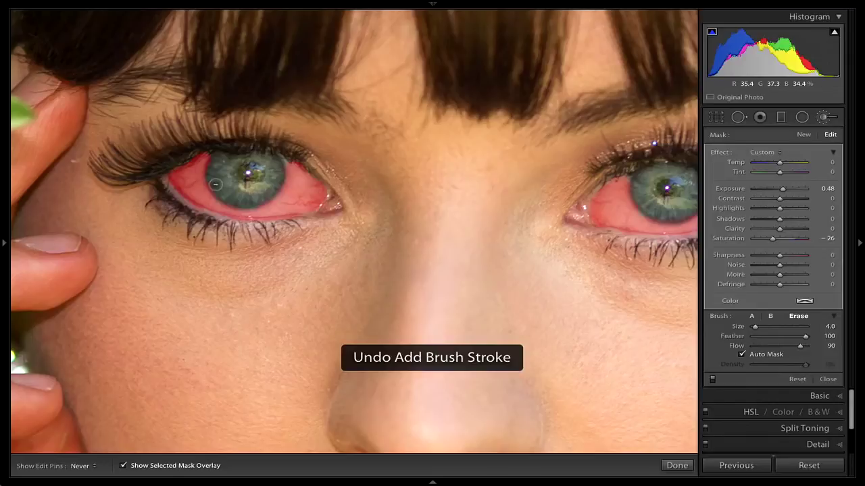
# Hide the mask overlay and compare the portrait before and after the retouching at Fill zoom.
pyautogui.press('h')
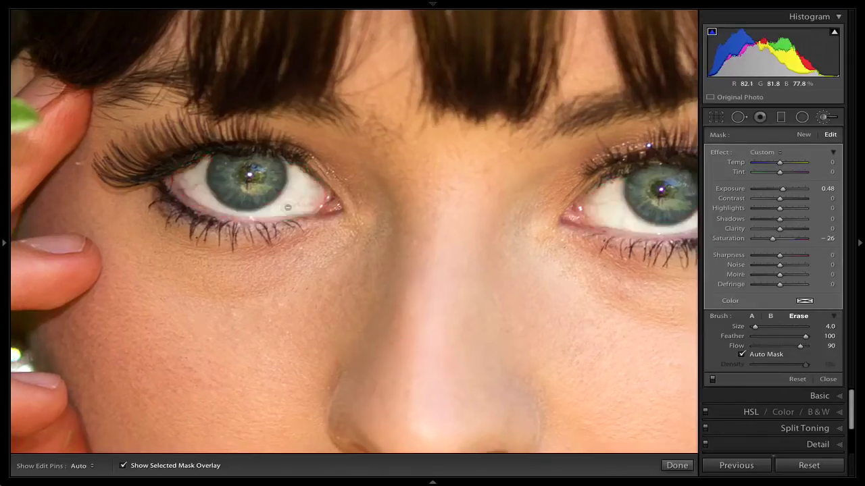
pyautogui.press('z')
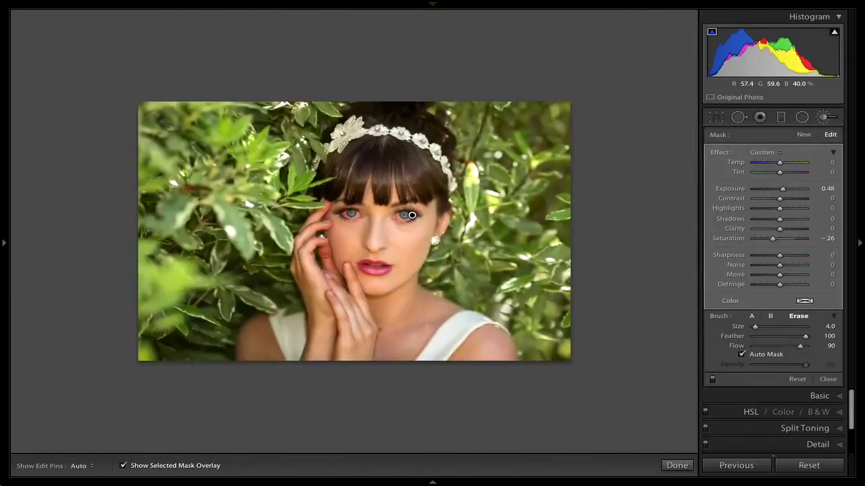
pyautogui.press('z')
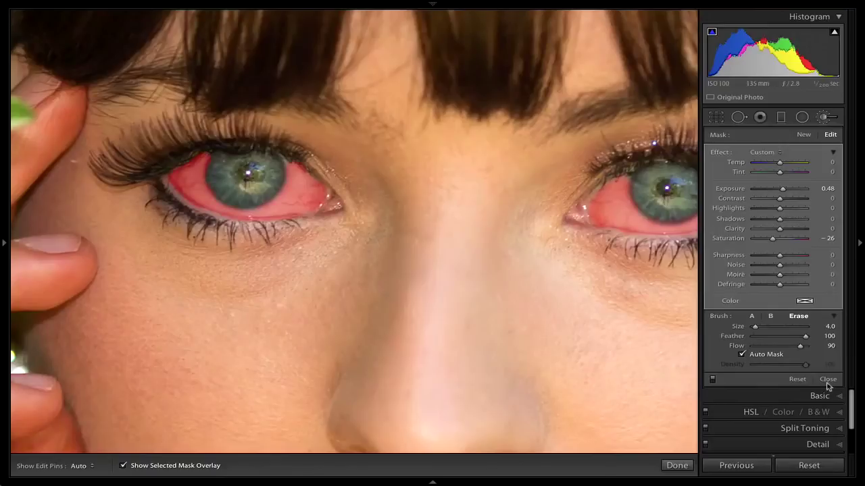
pyautogui.press('o')
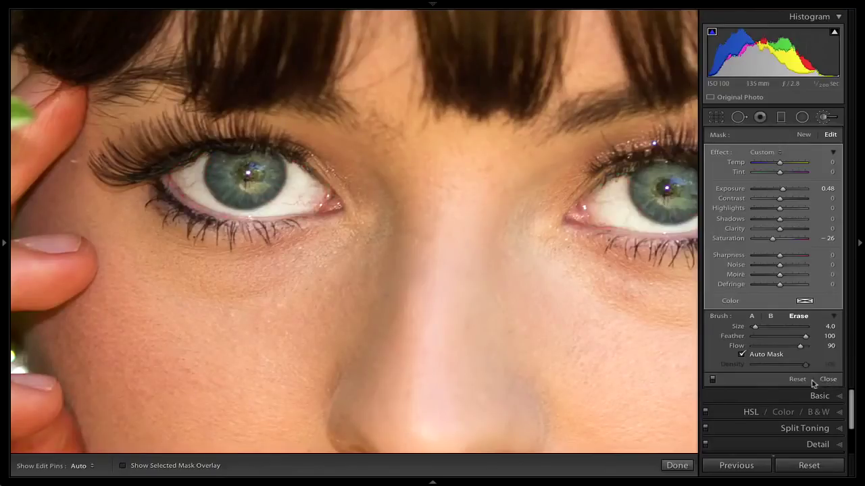
pyautogui.moveTo(18, 231)
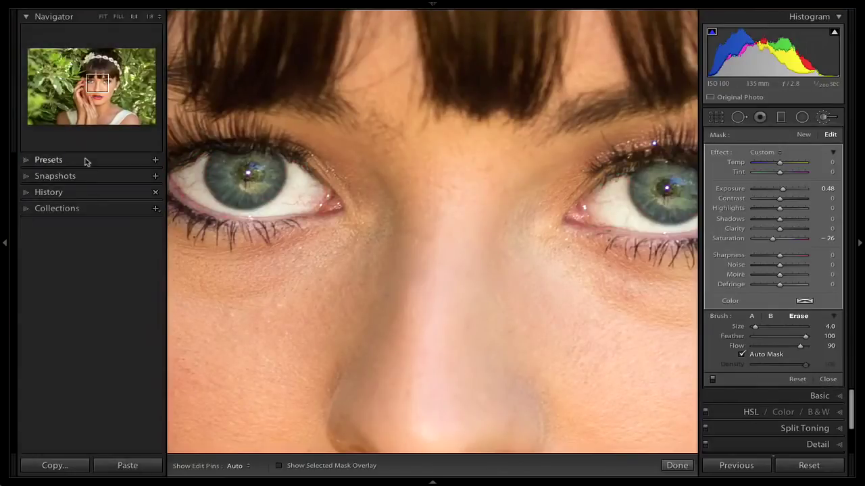
pyautogui.click(121, 18)
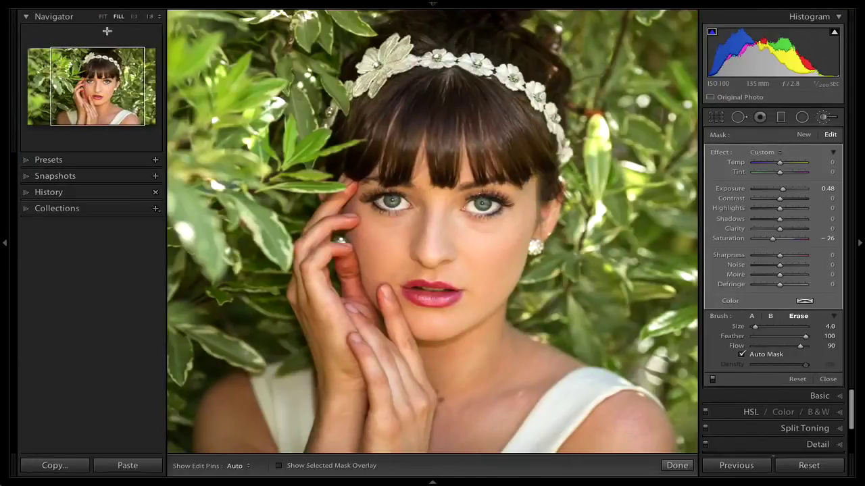
pyautogui.click(5, 245)
pyautogui.press('\\')
pyautogui.press('\\')
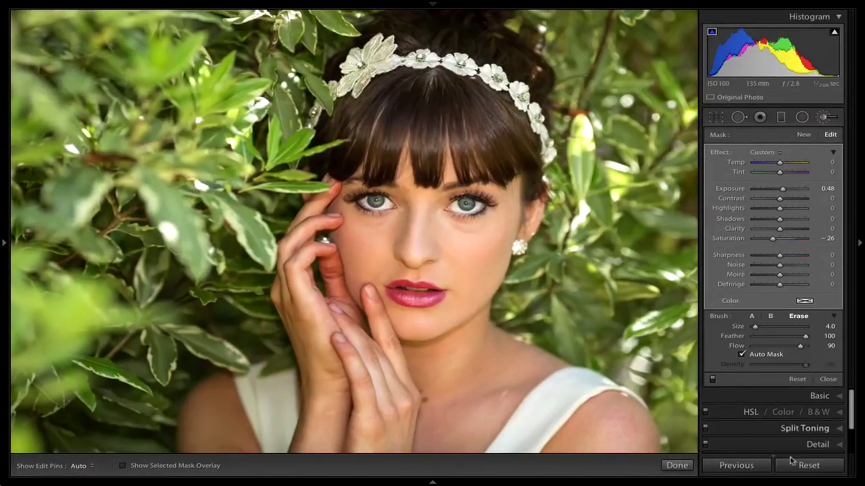
# Compare the portrait with all adjustment brush effects switched off and on.
pyautogui.click(712, 380)
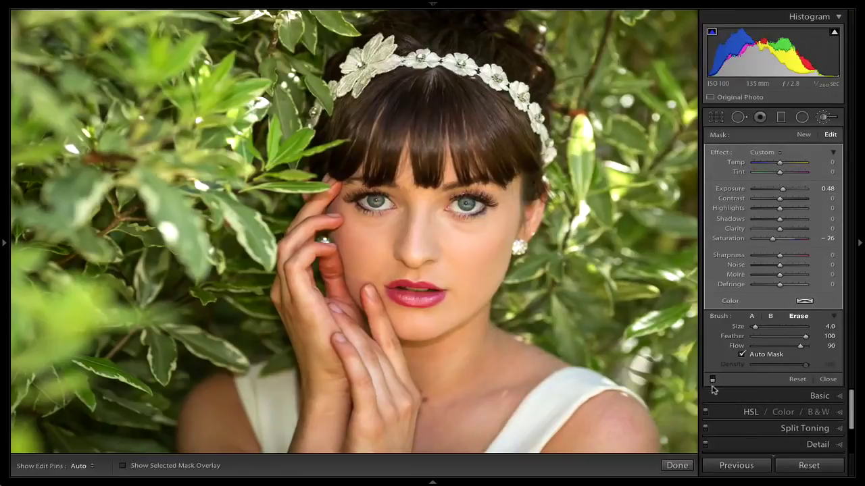
pyautogui.click(712, 380)
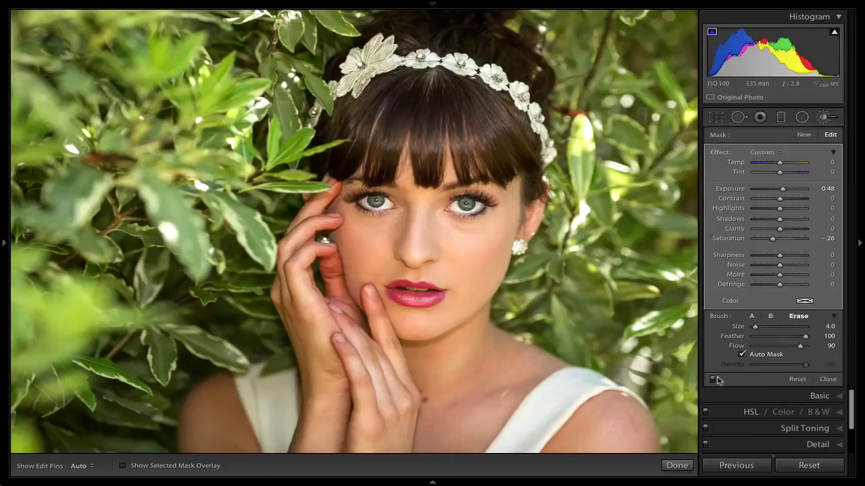
pyautogui.click(712, 380)
pyautogui.click(714, 380)
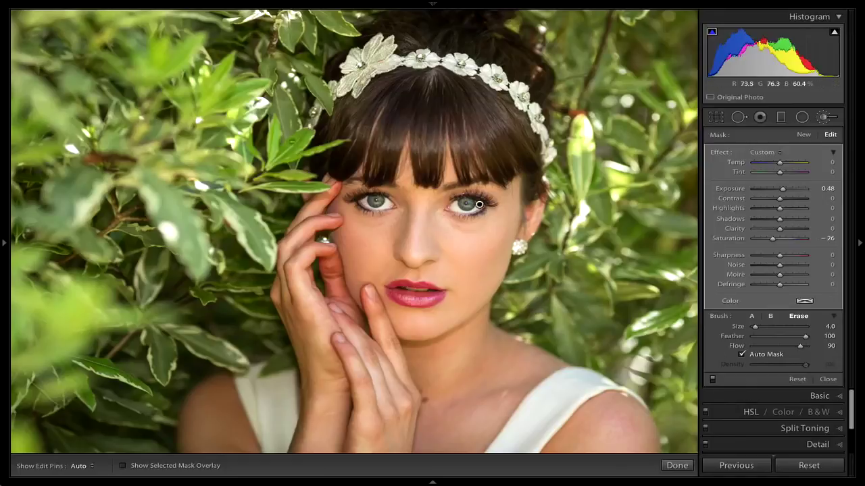
# Start a new adjustment brush mask for the irises and reset all its effect sliders to zero.
pyautogui.press('z')
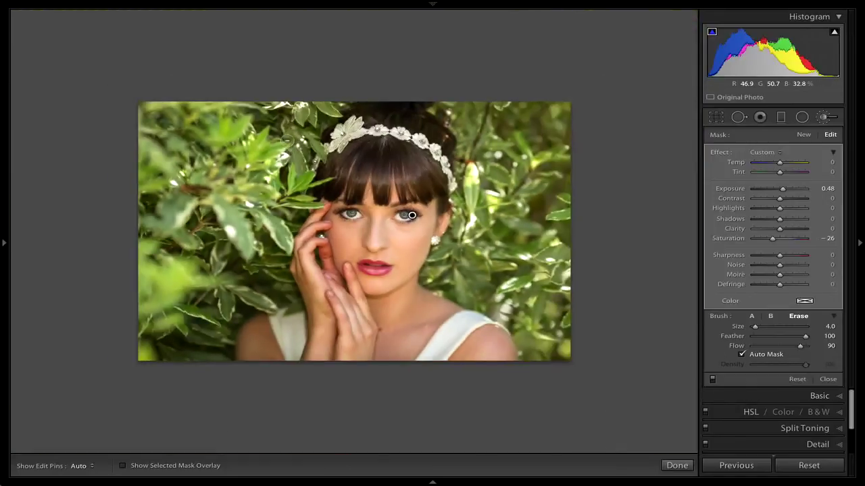
pyautogui.press('z')
pyautogui.moveTo(491, 272); pyautogui.dragTo(318, 275)
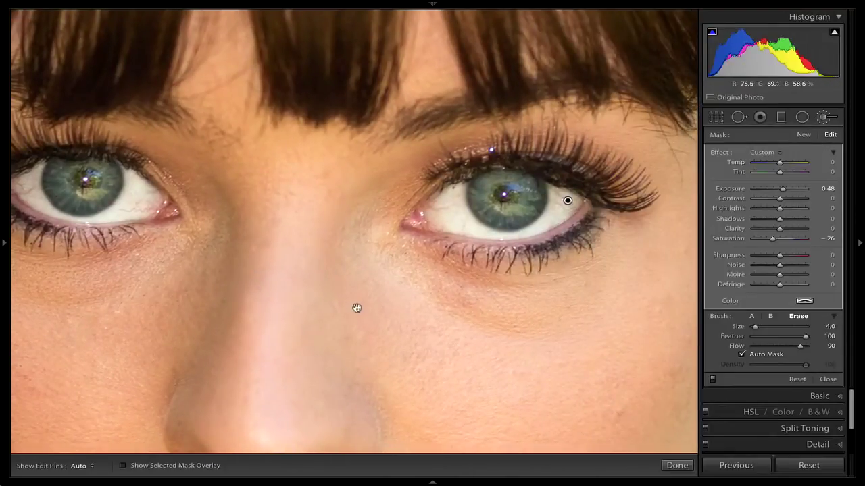
pyautogui.moveTo(357, 308); pyautogui.dragTo(378, 309)
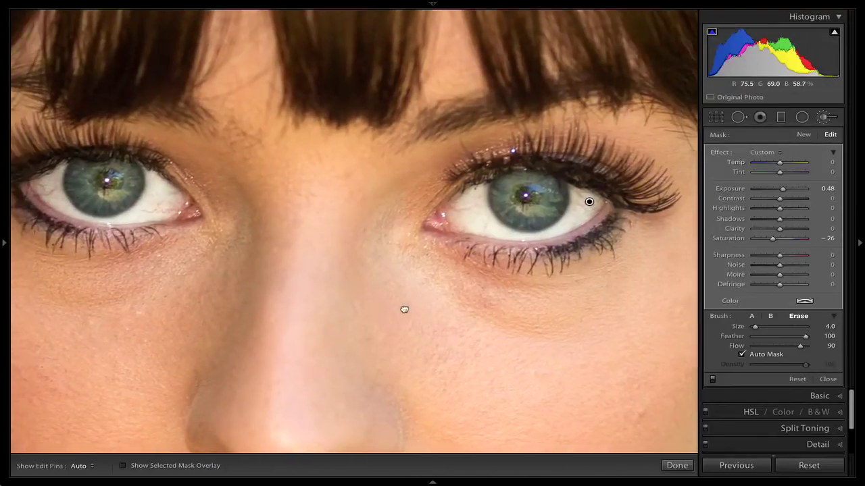
pyautogui.click(806, 135)
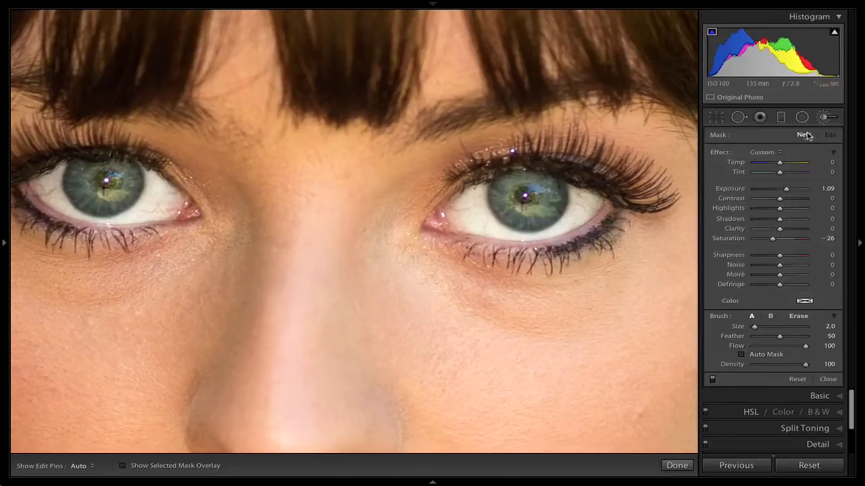
pyautogui.doubleClick(720, 153)
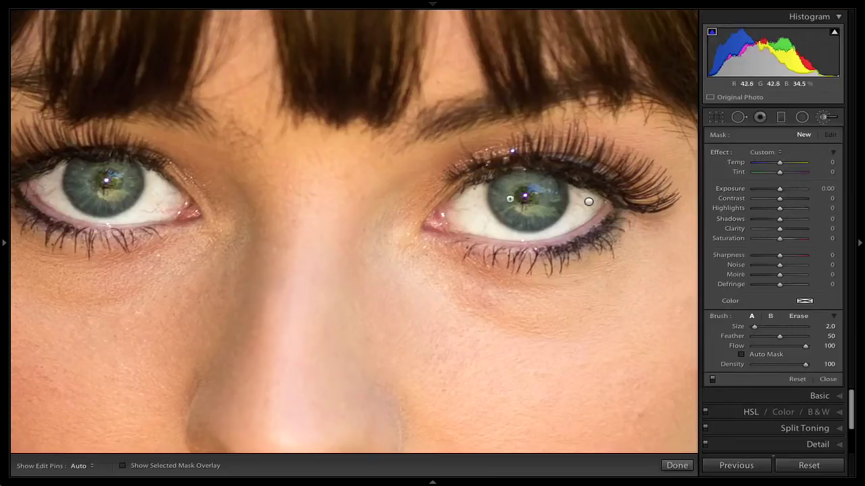
# Show the mask overlay and paint over the iris of the eye beside the earring, enlarging brush A from size 2 to 5.
pyautogui.press('o')
pyautogui.press('h')
pyautogui.click(543, 197)
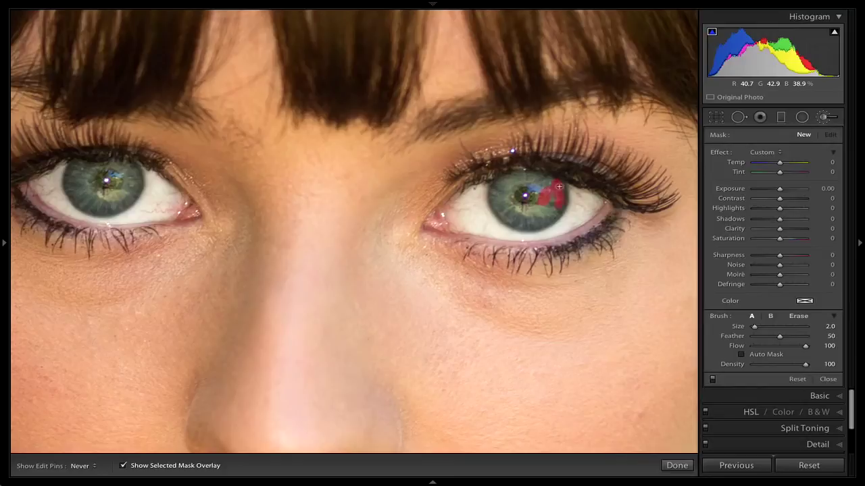
pyautogui.press('h')
pyautogui.press(']')
pyautogui.press(']')
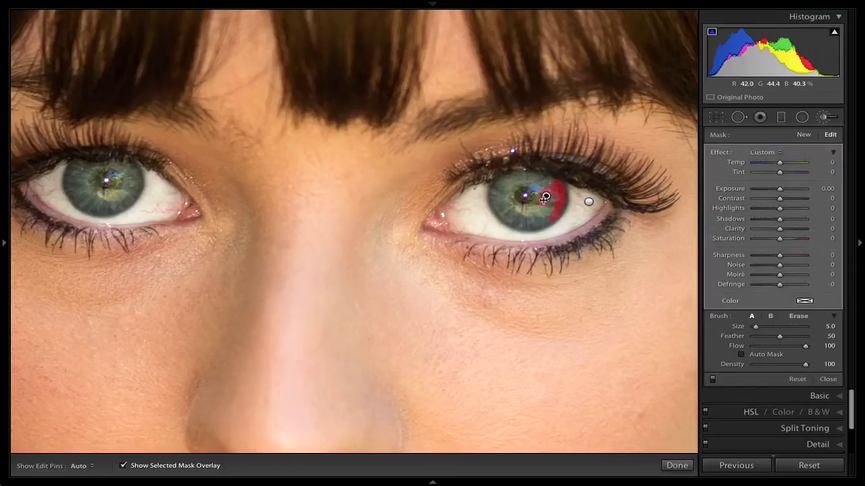
pyautogui.press('h')
pyautogui.moveTo(549, 179)
pyautogui.mouseDown()
pyautogui.moveTo(501, 195)
pyautogui.moveTo(510, 215)
pyautogui.moveTo(535, 219)
pyautogui.moveTo(554, 189)
pyautogui.moveTo(549, 200)
pyautogui.moveTo(524, 198)
pyautogui.mouseUp()
pyautogui.press('h')
# Paint the other eye's iris into the same mask with a size 6 brush and hide the mask overlay.
pyautogui.press('h')
pyautogui.moveTo(118, 171)
pyautogui.mouseDown()
pyautogui.moveTo(131, 177)
pyautogui.moveTo(130, 196)
pyautogui.moveTo(107, 206)
pyautogui.moveTo(83, 198)
pyautogui.moveTo(73, 169)
pyautogui.moveTo(112, 166)
pyautogui.moveTo(101, 189)
pyautogui.mouseUp()
pyautogui.press('h')
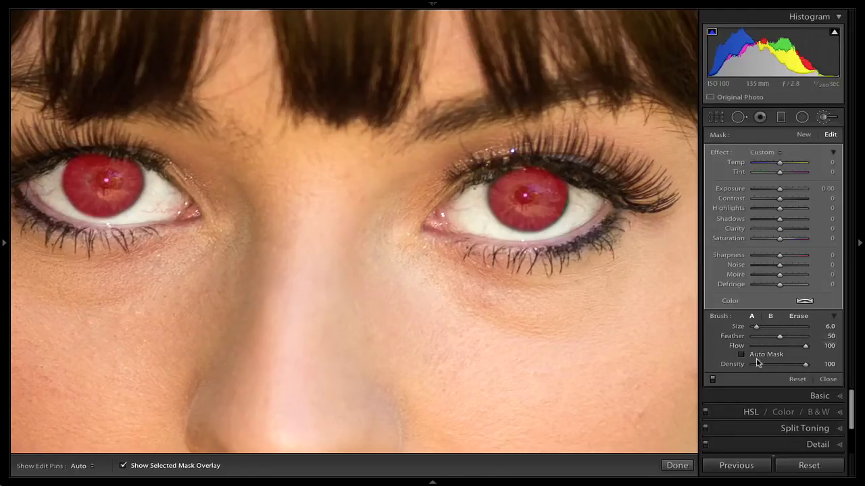
pyautogui.press('o')
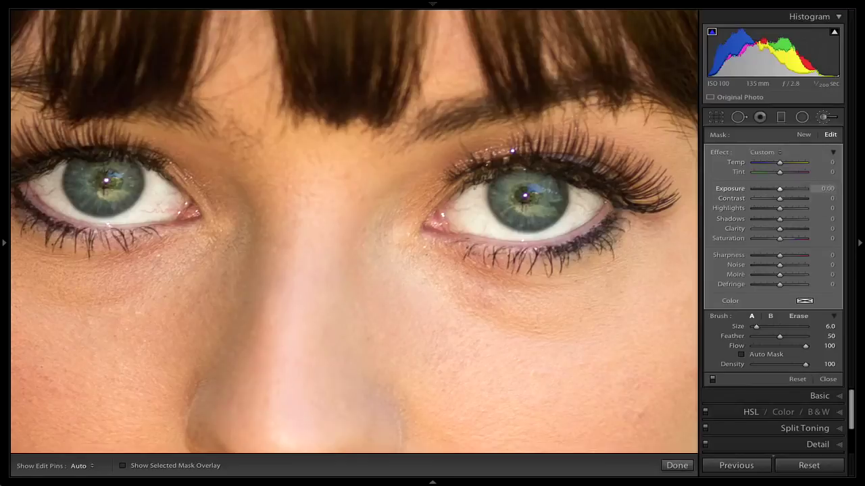
# Brighten the irises with Exposure 0.18 and Contrast 32, and finish the adjustment brush editing.
pyautogui.moveTo(780, 189); pyautogui.dragTo(779, 191)
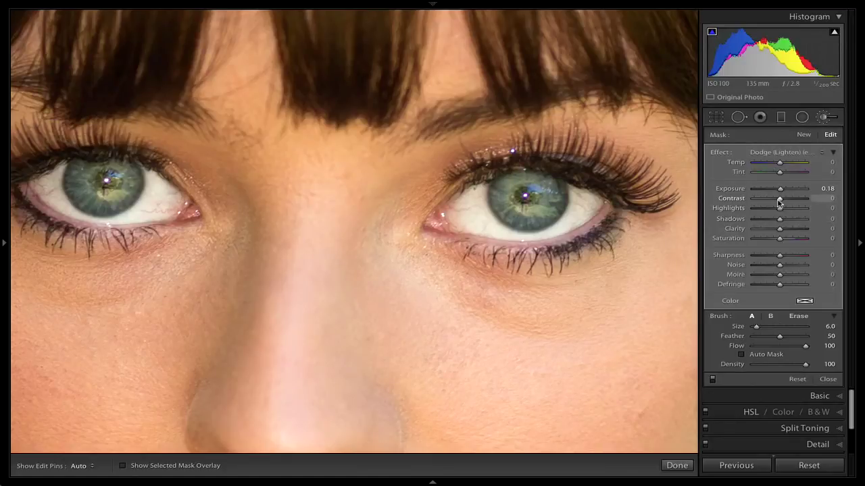
pyautogui.moveTo(781, 203); pyautogui.dragTo(787, 200)
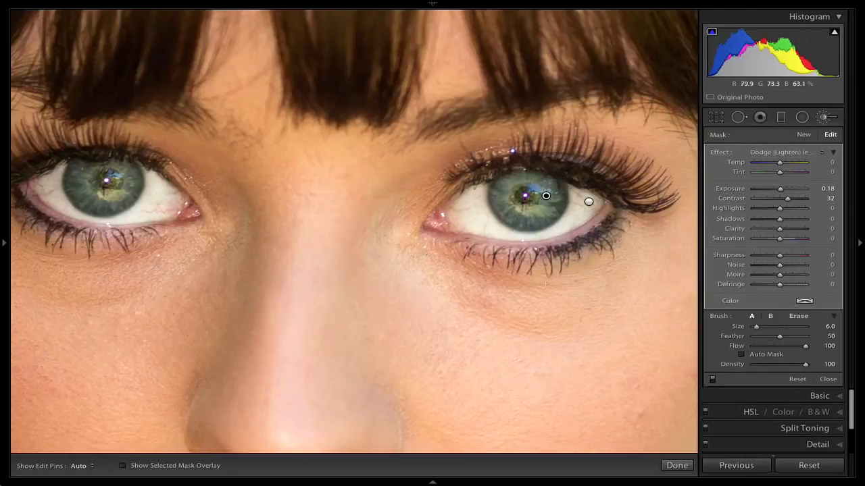
pyautogui.press('z')
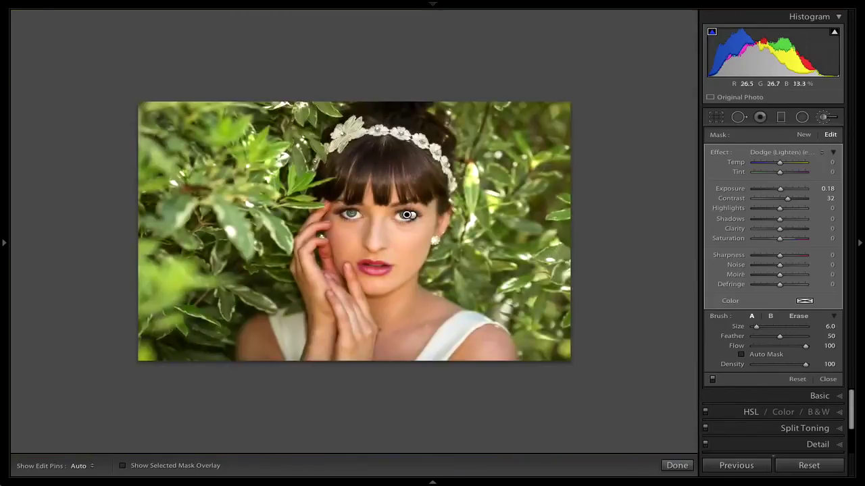
pyautogui.click(678, 466)
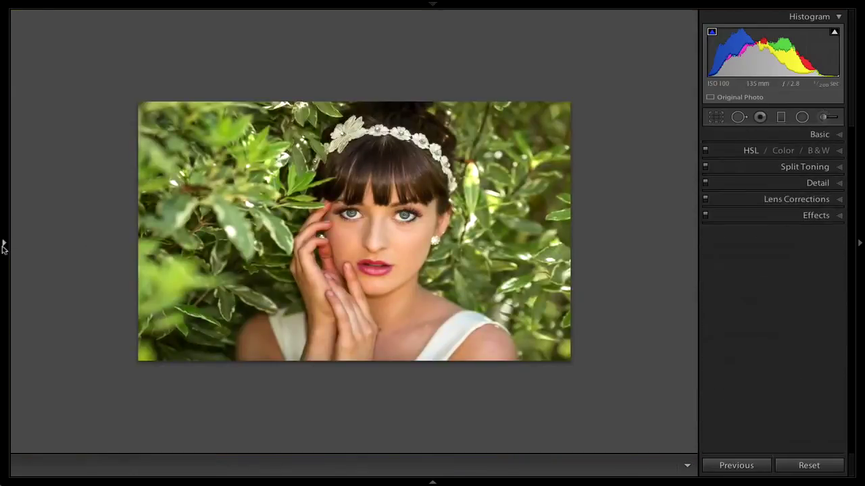
# Show the portrait at Fill zoom and repeatedly compare the finished retouching with the Before version.
pyautogui.click(5, 246)
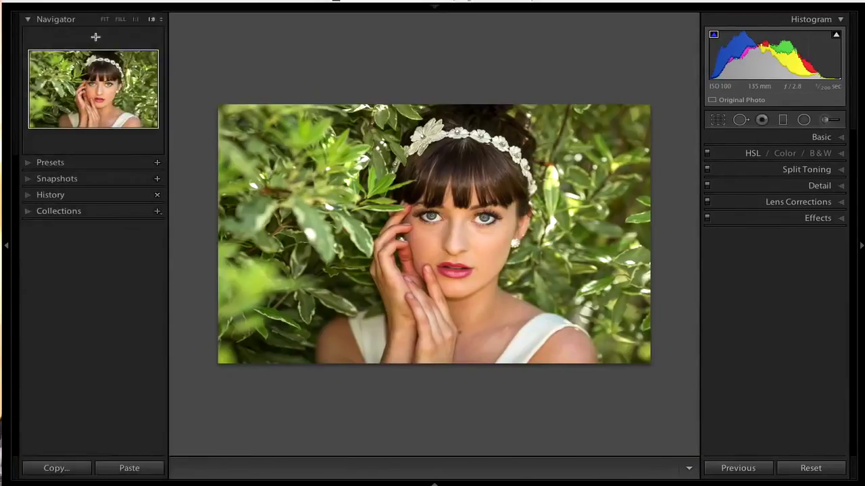
pyautogui.click(120, 19)
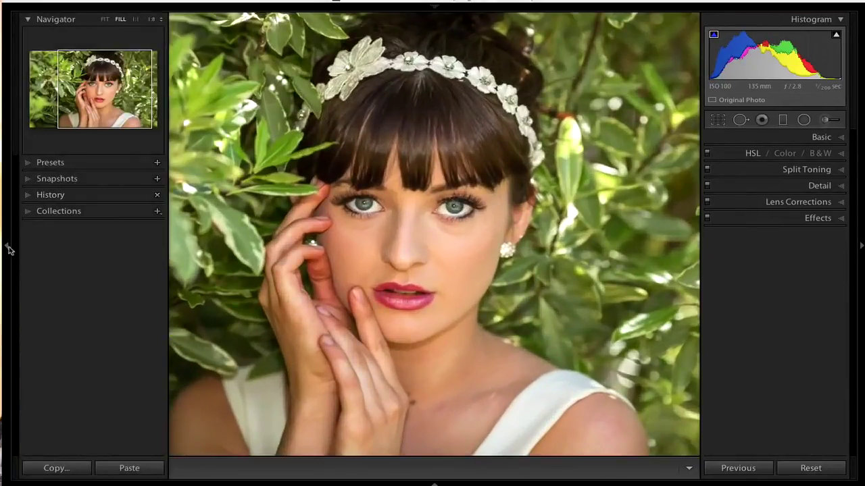
pyautogui.click(8, 248)
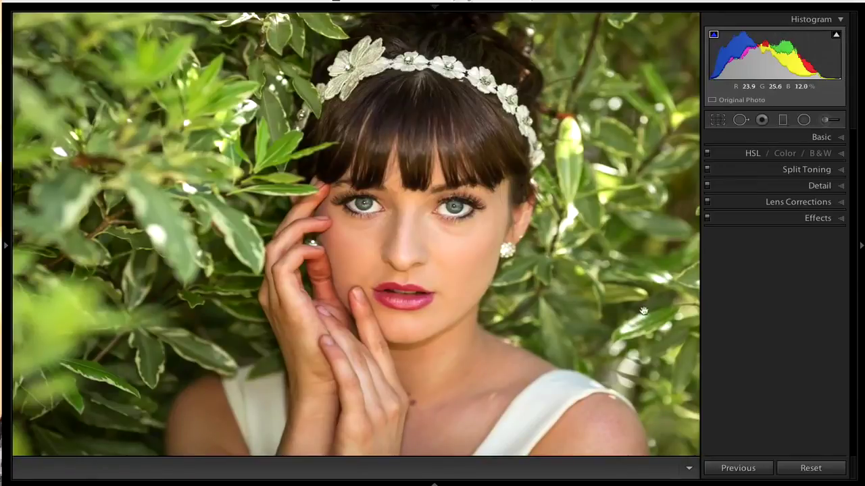
pyautogui.press('\\')
pyautogui.press('\\')
pyautogui.press('\\')
pyautogui.press('\\')
pyautogui.press('\\')
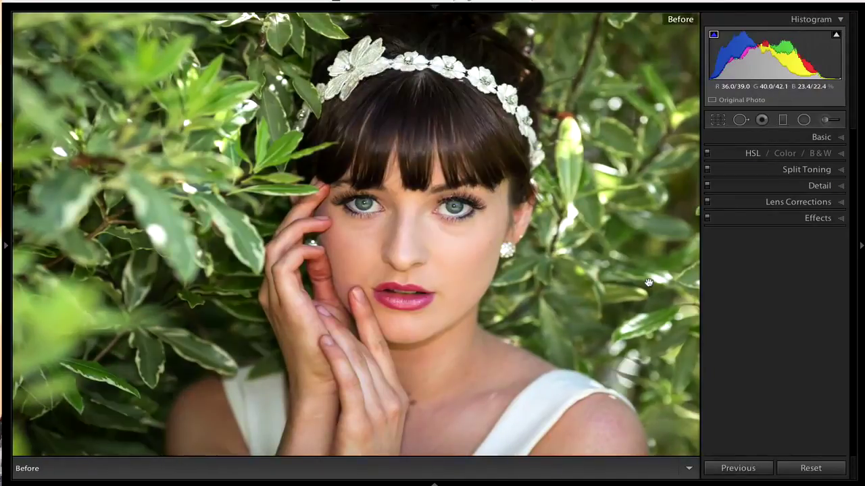
pyautogui.press('\\')
pyautogui.press('\\')
pyautogui.press('\\')
pyautogui.press('\\')
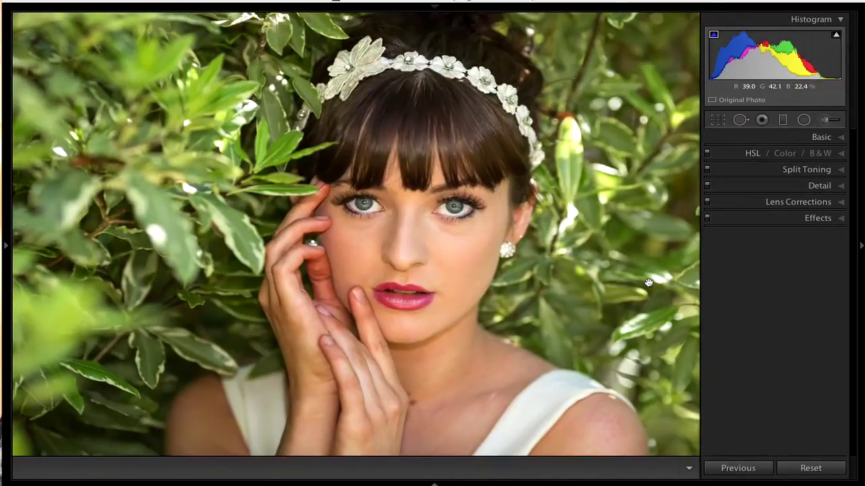